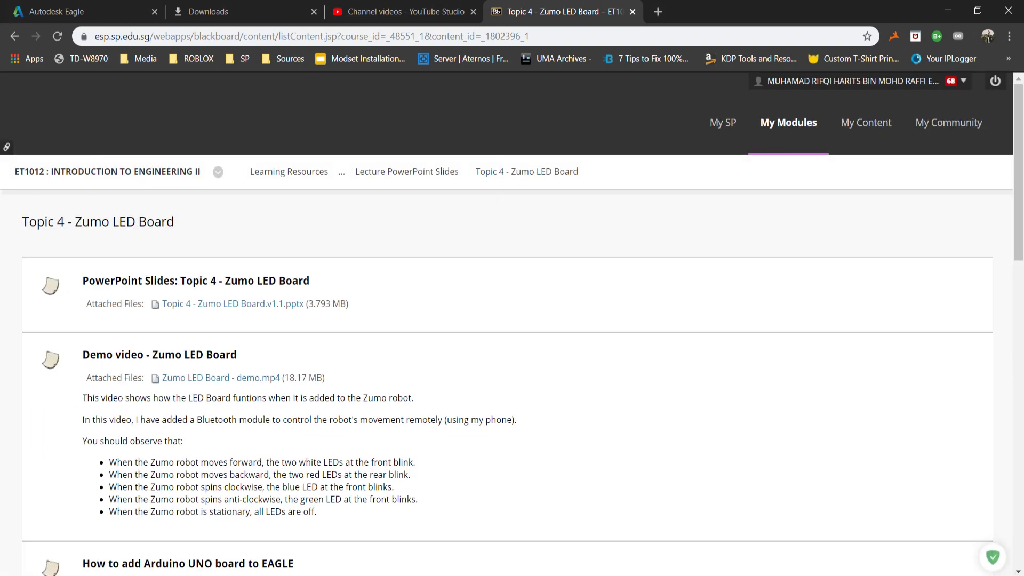
# Step: Open the attached guide "How to add Arduino UNO board to EAGLE.pdf" from the Topic 4 - Zumo LED Board course page
pyautogui.scroll(-10, 513, 321)
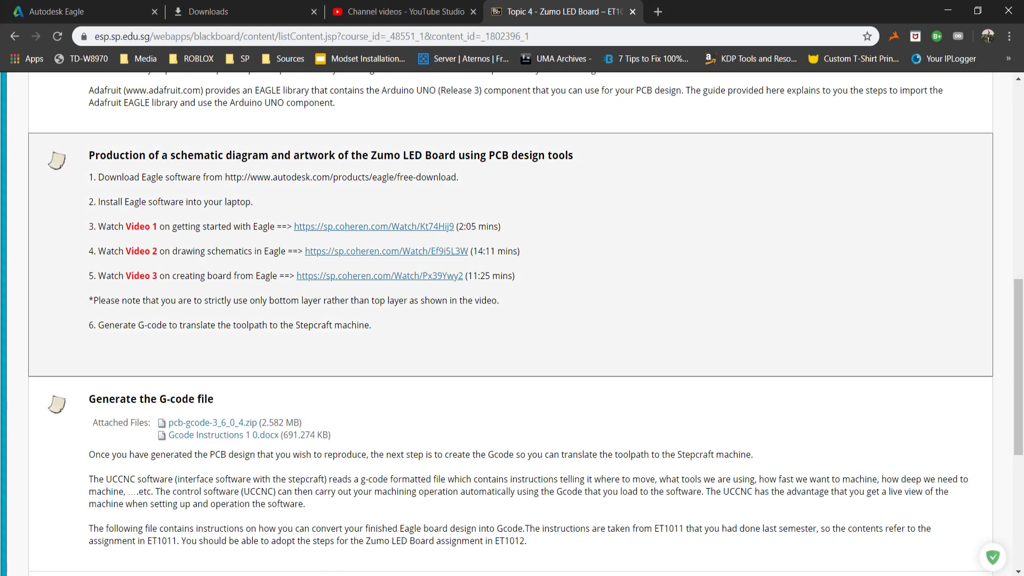
pyautogui.scroll(-6, 512, 312)
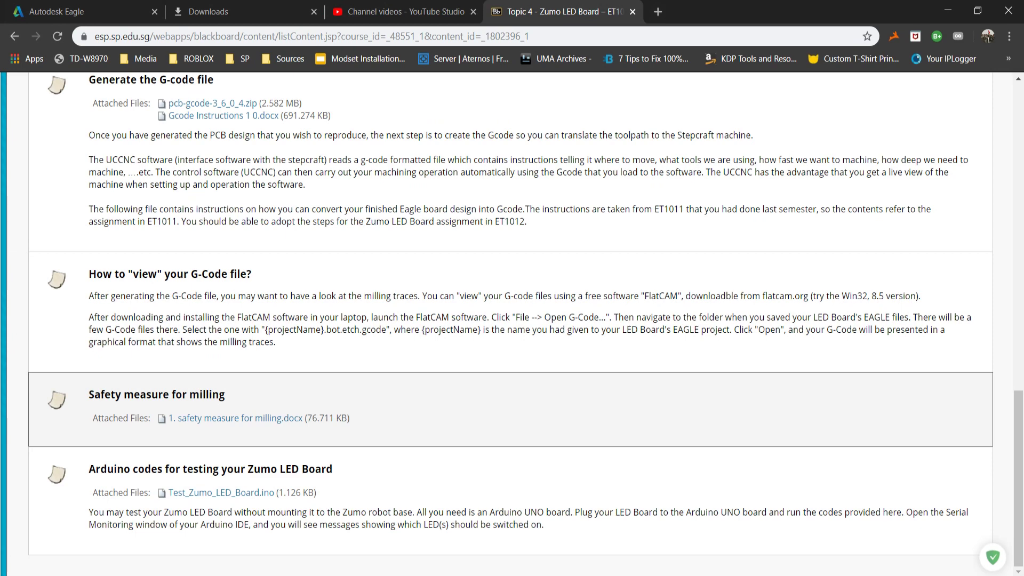
pyautogui.scroll(15, 513, 406)
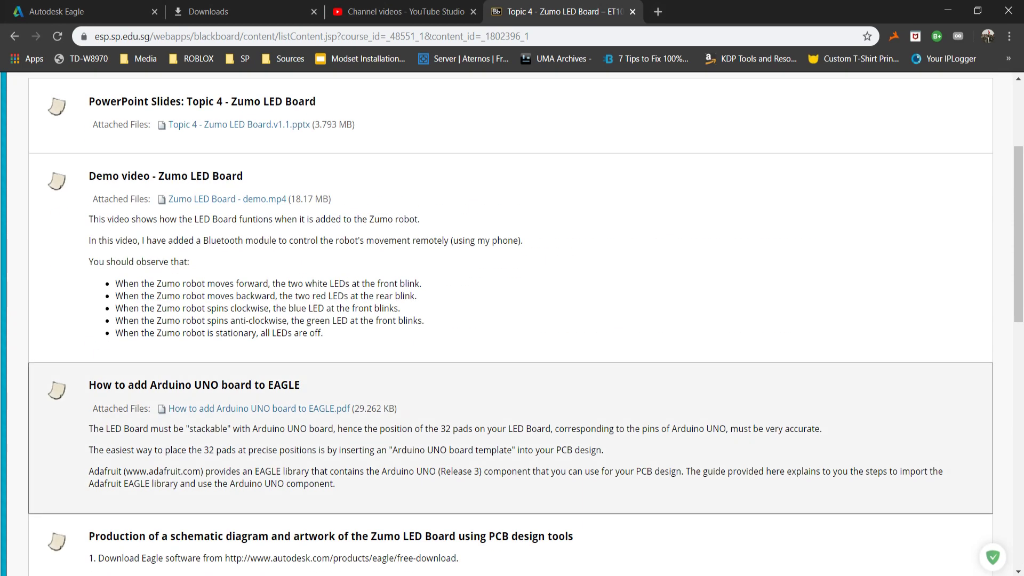
pyautogui.click(260, 409)
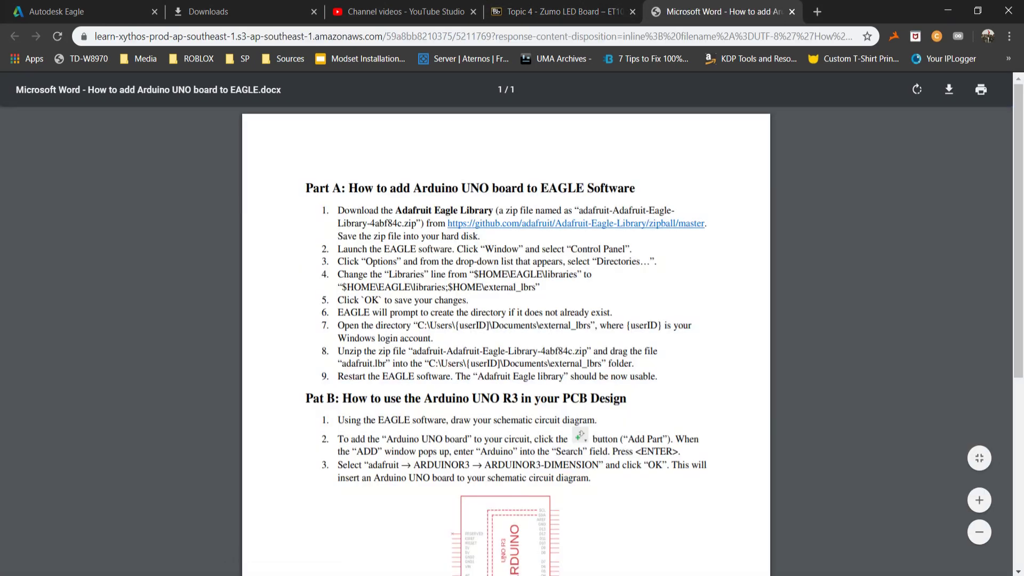
# Step: Download the Adafruit Eagle Library zip linked in the guide and save it into Documents\EAGLE\libraries
pyautogui.rightClick(569, 225)
pyautogui.click(621, 235)
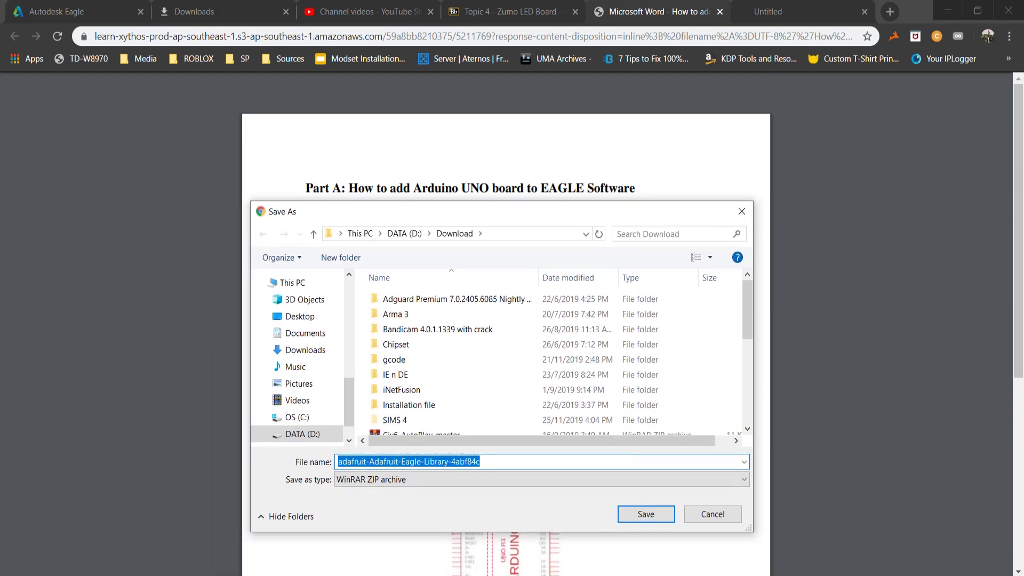
pyautogui.scroll(-4, 480, 390)
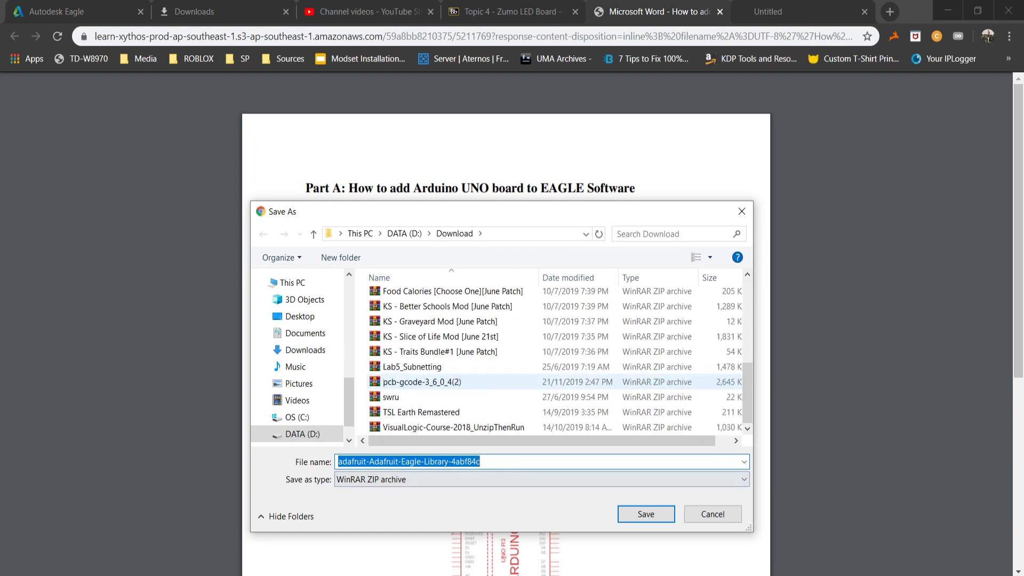
pyautogui.scroll(4, 480, 389)
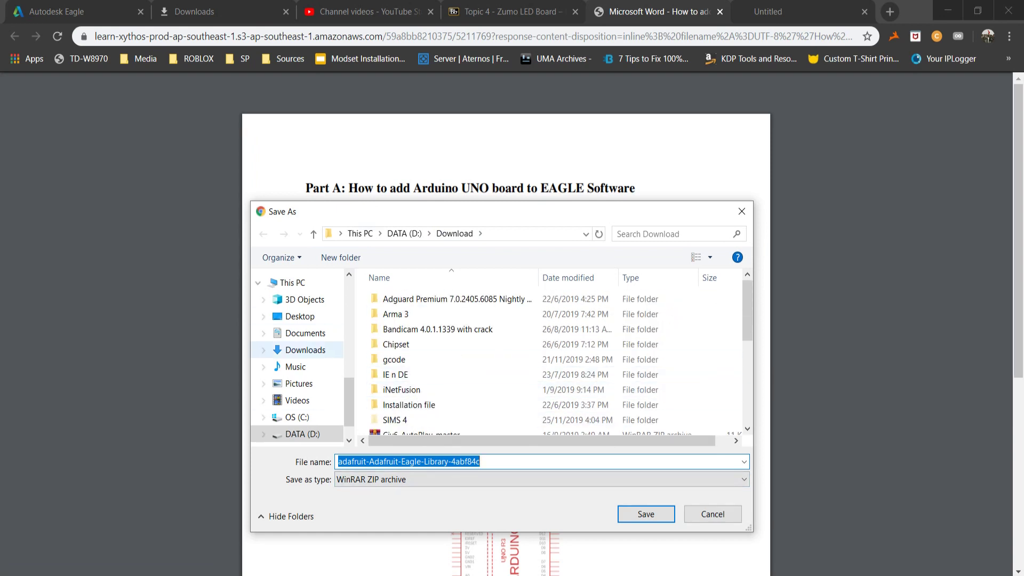
pyautogui.scroll(2, 304, 361)
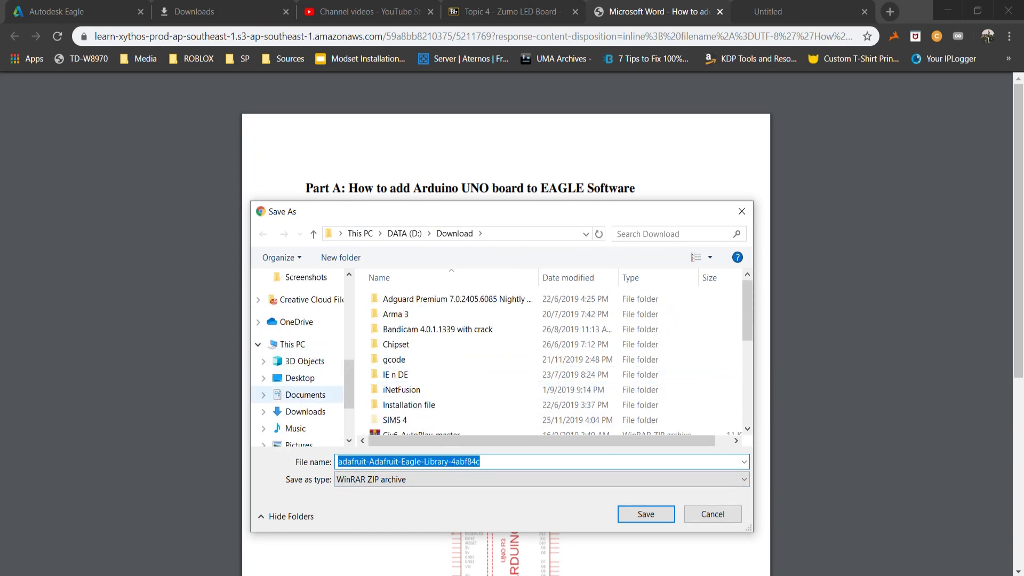
pyautogui.click(305, 395)
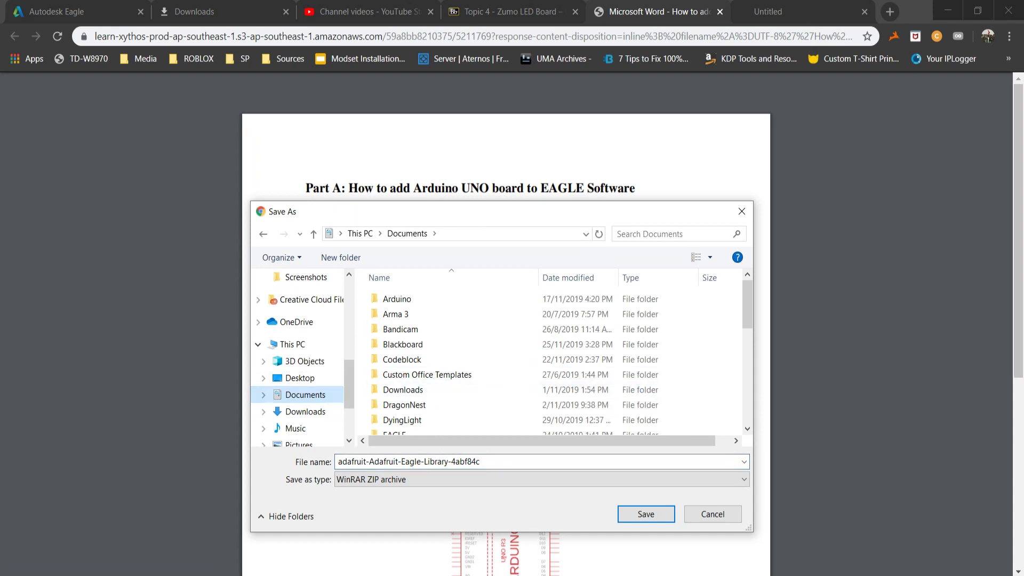
pyautogui.scroll(-1, 406, 411)
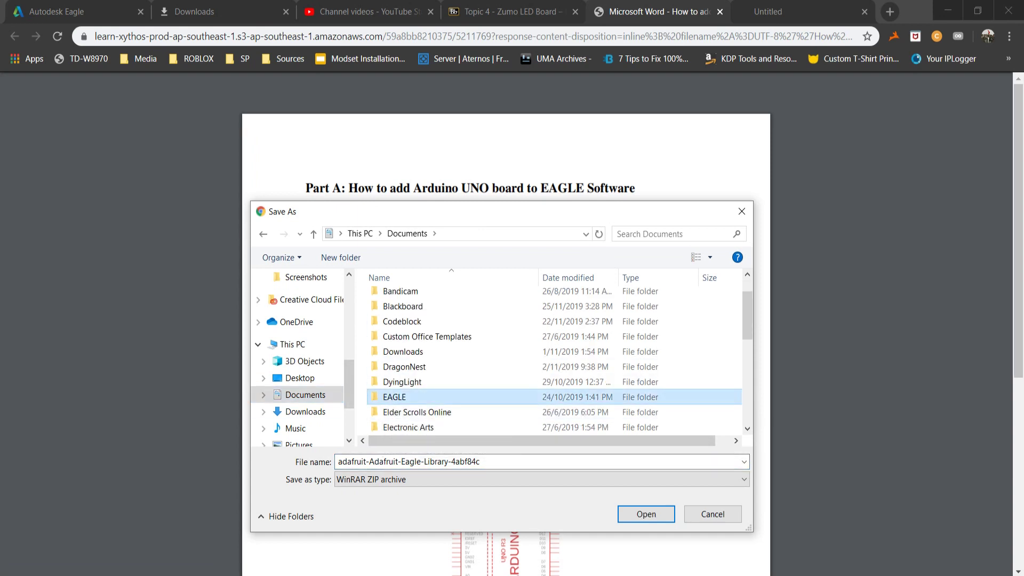
pyautogui.doubleClick(395, 397)
pyautogui.doubleClick(398, 344)
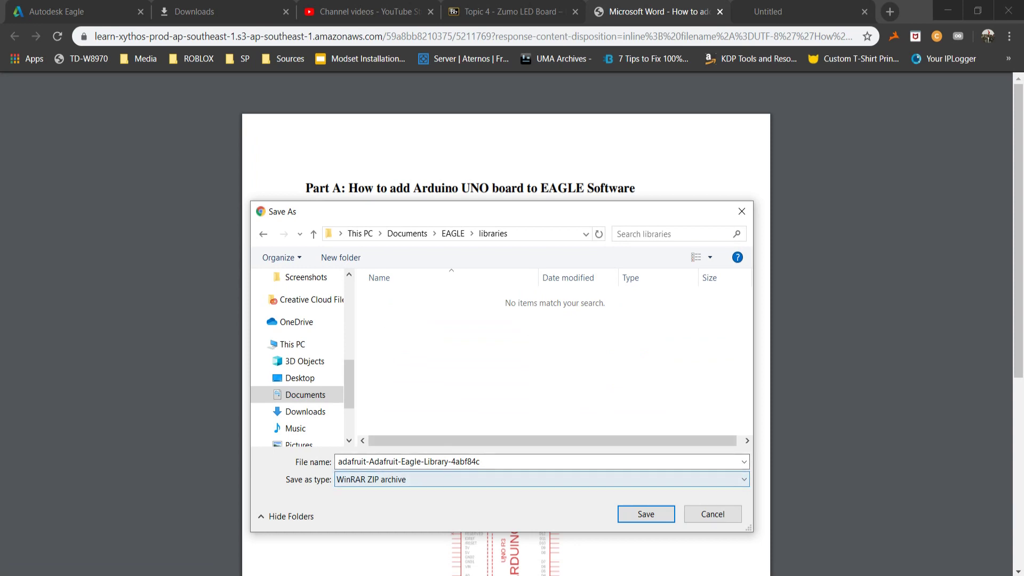
pyautogui.press('Return')
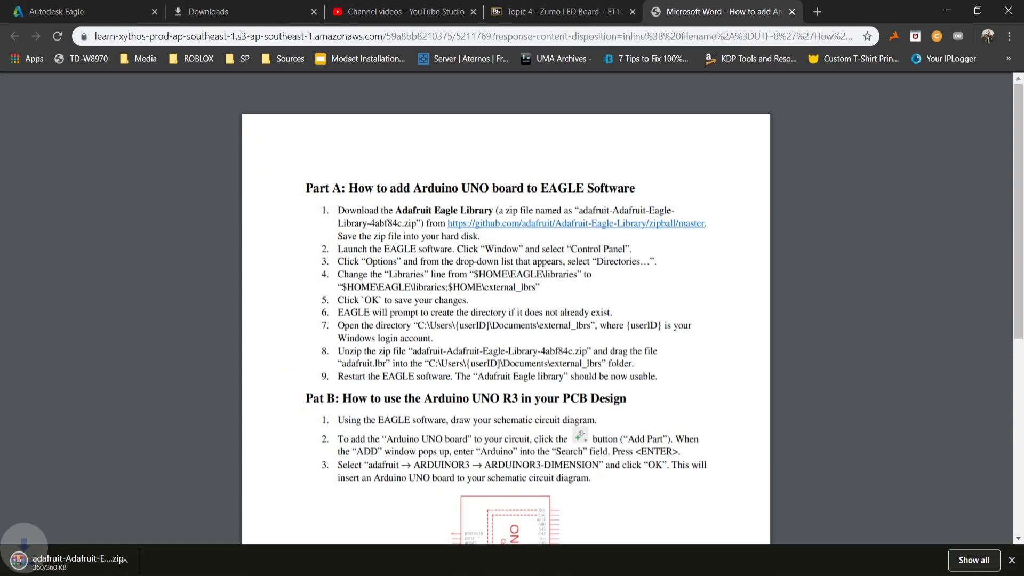
# Step: Switch to File Explorer and extract the adafruit-Adafruit-Eagle-Library-4abf84c archive in place within Documents\EAGLE\libraries
pyautogui.hotkey('alt', 'Tab')
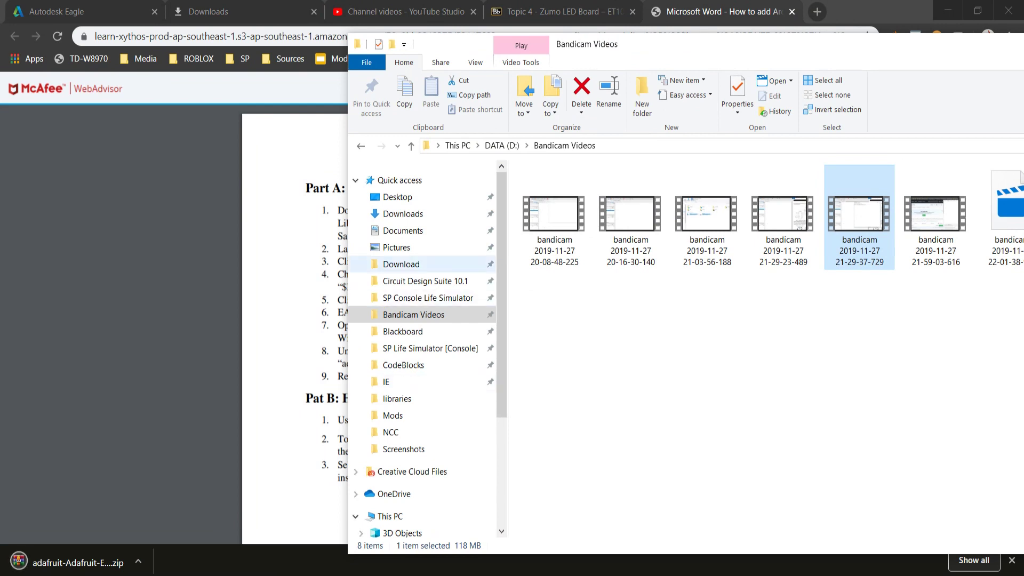
pyautogui.click(404, 231)
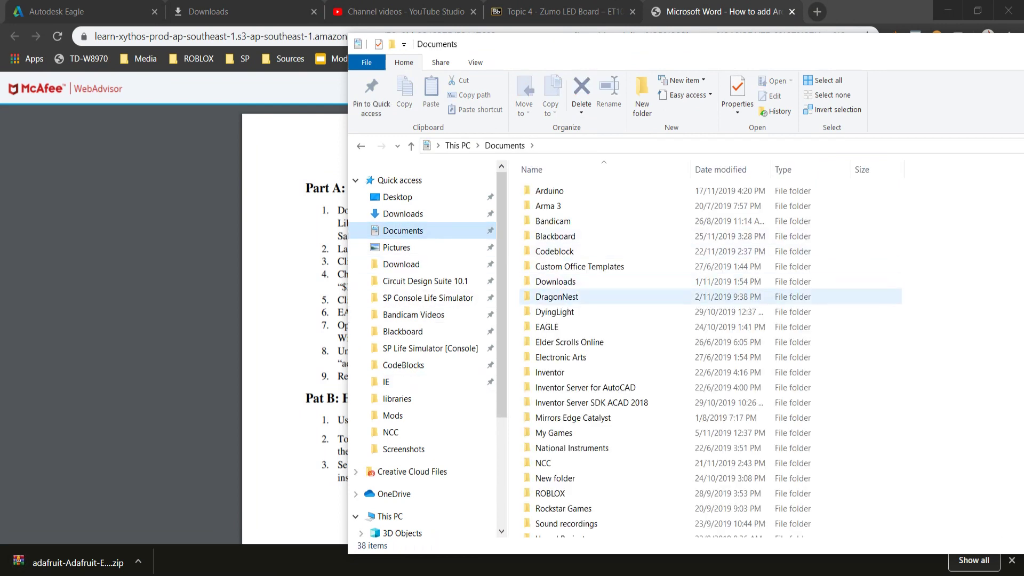
pyautogui.doubleClick(547, 327)
pyautogui.doubleClick(549, 236)
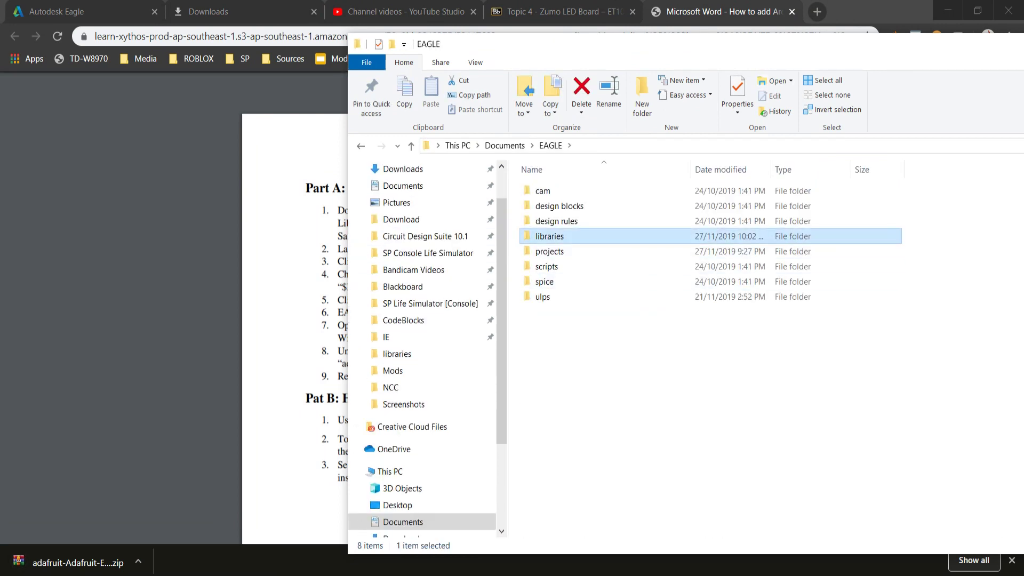
pyautogui.click(606, 207)
pyautogui.rightClick(558, 207)
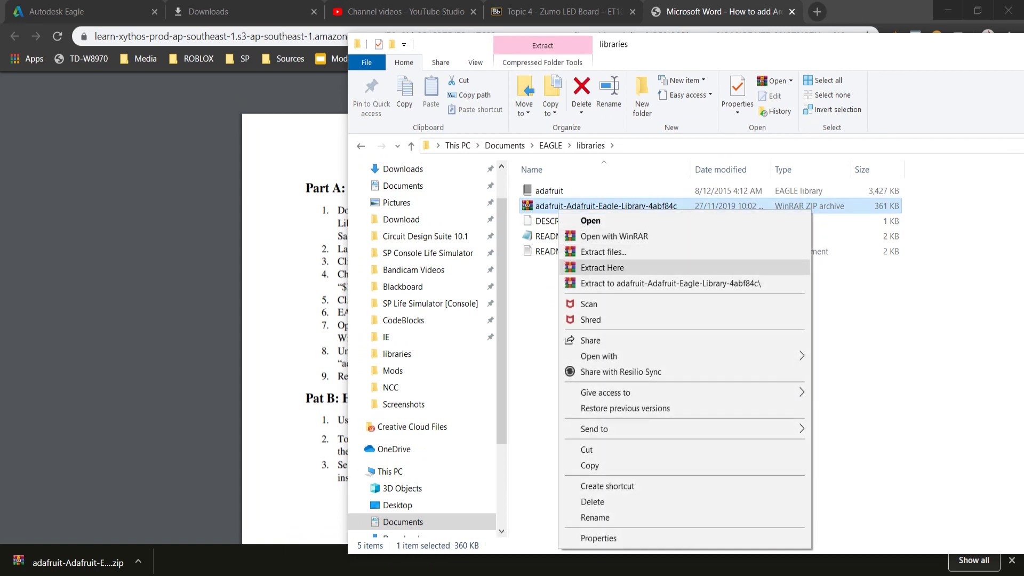
pyautogui.click(603, 267)
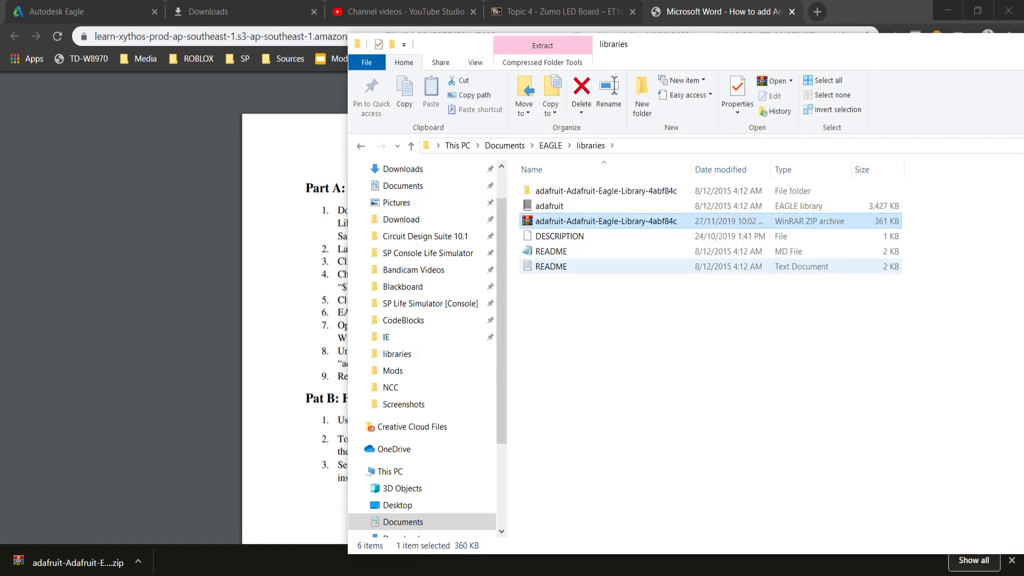
# Step: Try to move the adafruit library and both README files from the extracted folder up into the libraries folder
pyautogui.doubleClick(603, 191)
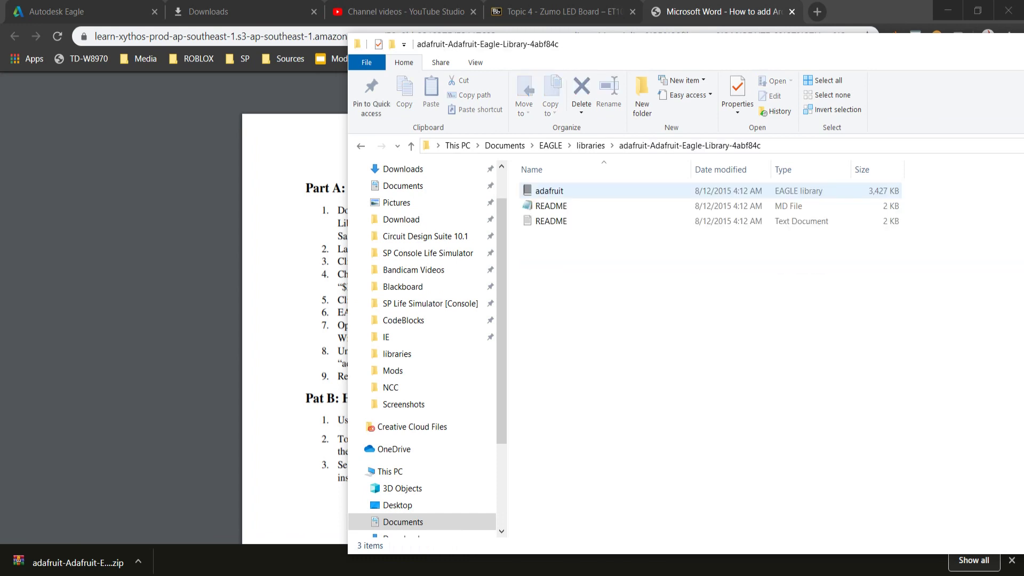
pyautogui.click(603, 191)
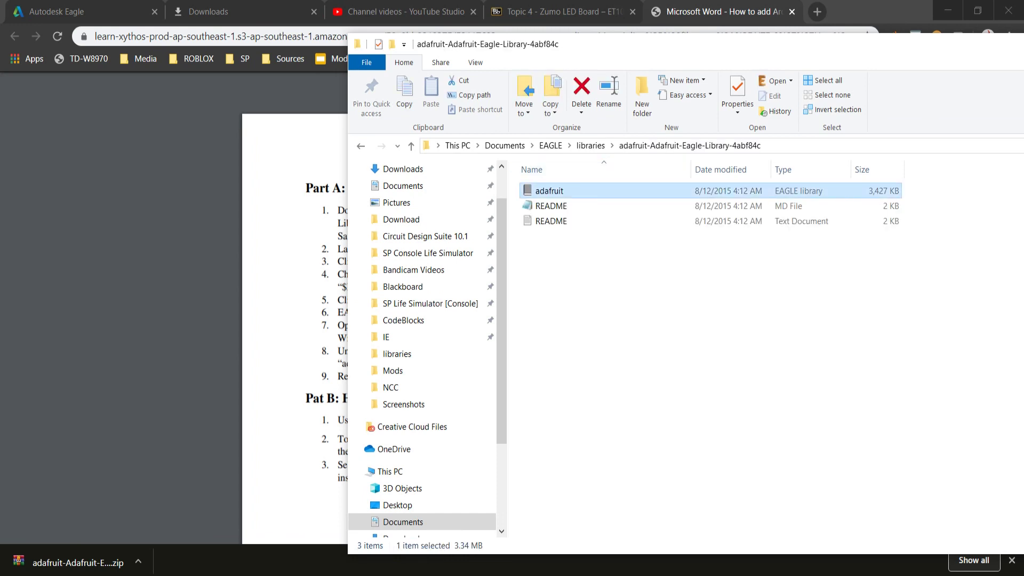
pyautogui.hotkey('ctrl', 'a')
pyautogui.moveTo(584, 213); pyautogui.dragTo(591, 146)
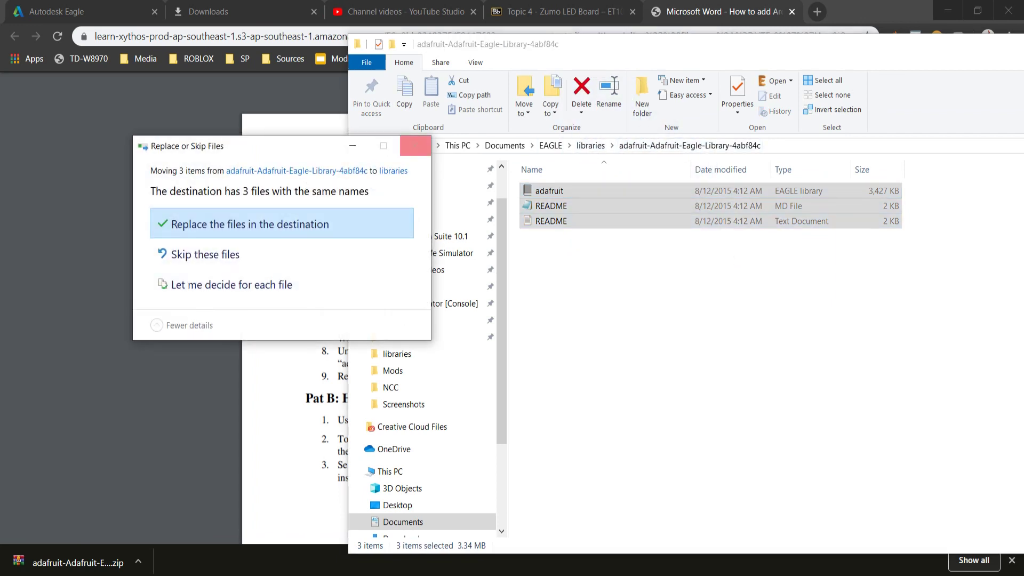
pyautogui.click(416, 146)
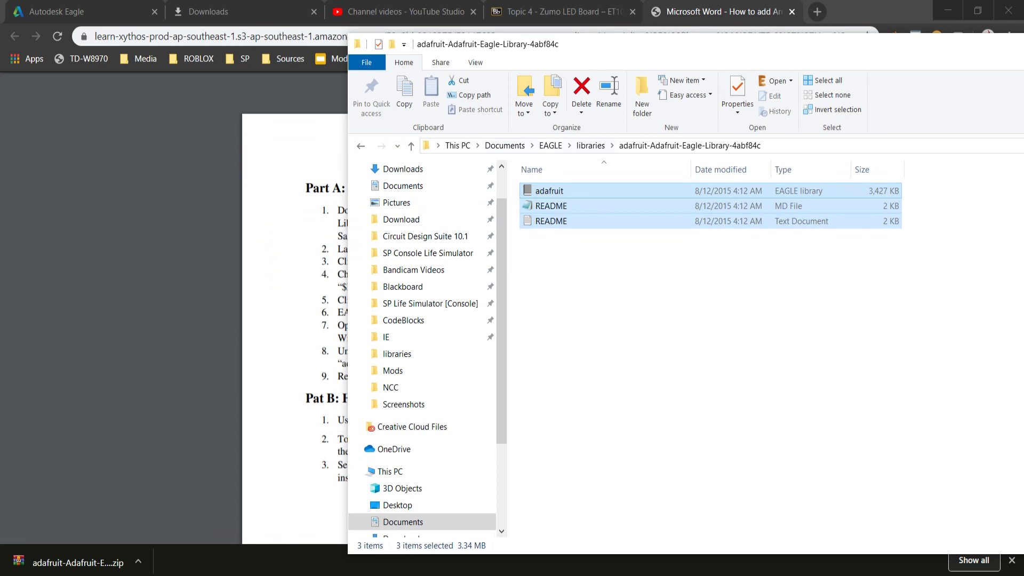
# Step: Check the adafruit library file in the EAGLE libraries folder and close File Explorer
pyautogui.click(591, 146)
pyautogui.click(566, 206)
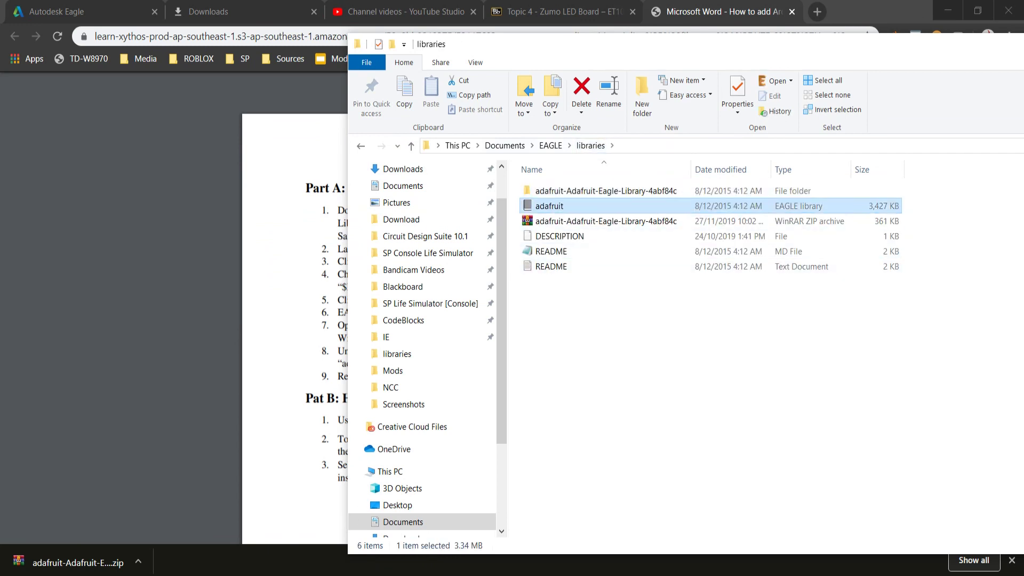
pyautogui.click(640, 341)
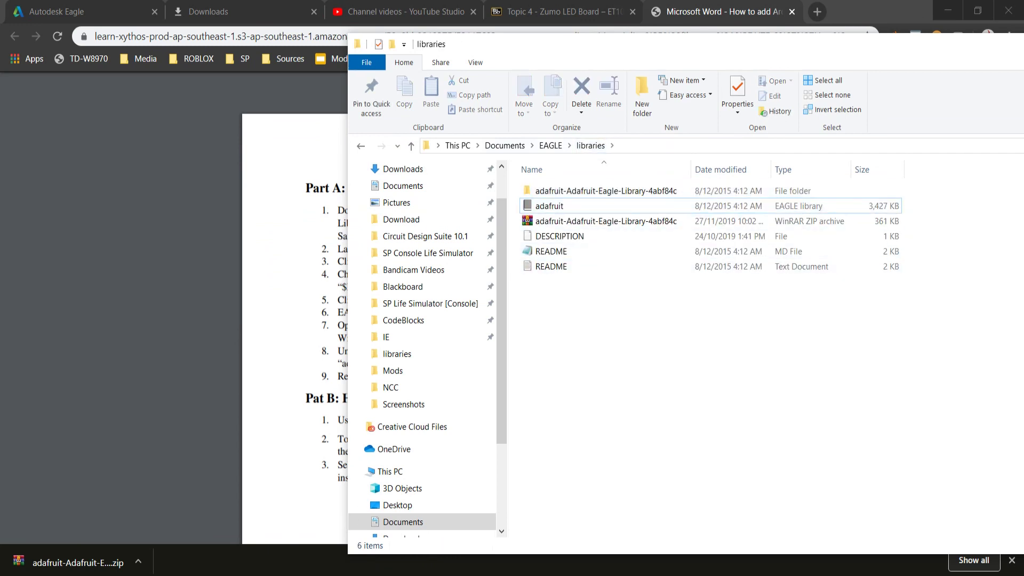
pyautogui.moveTo(641, 45); pyautogui.dragTo(335, 44)
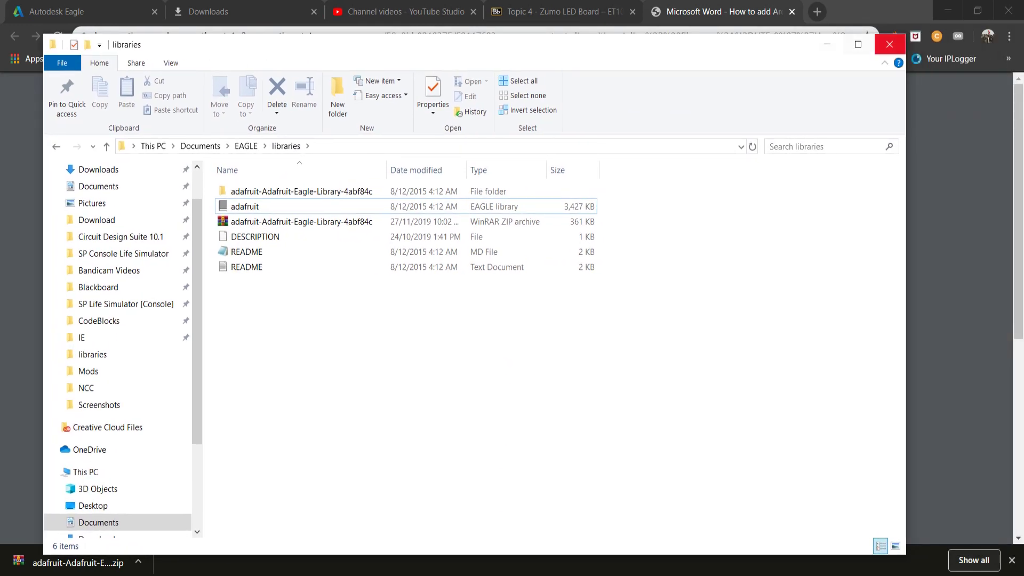
pyautogui.click(889, 45)
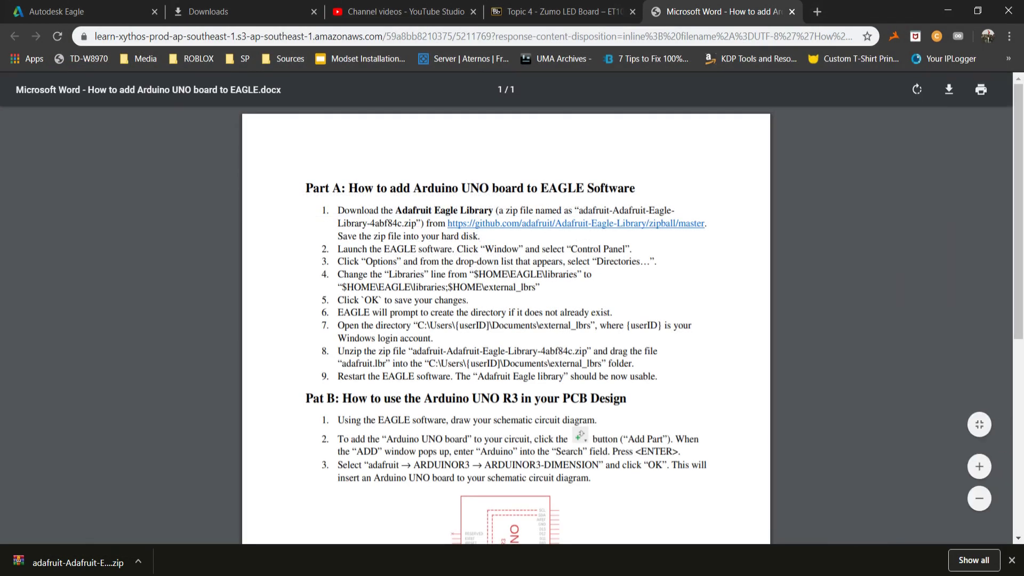
# Step: Switch to the EAGLE schematic, open the adafruit library from Documents\EAGLE\libraries, and close its library window
pyautogui.moveTo(577, 575)
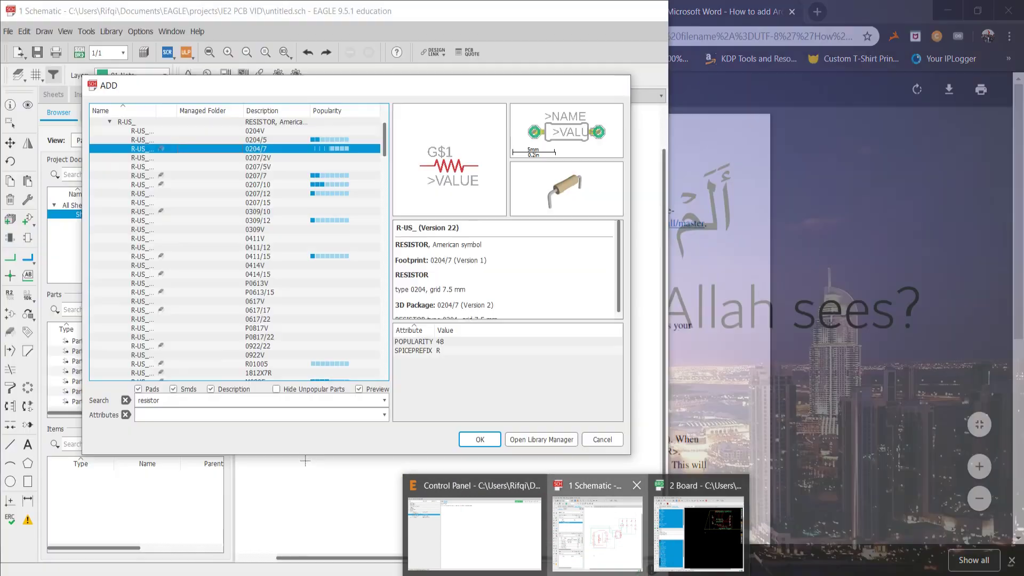
pyautogui.click(598, 530)
pyautogui.scroll(-2, 352, 474)
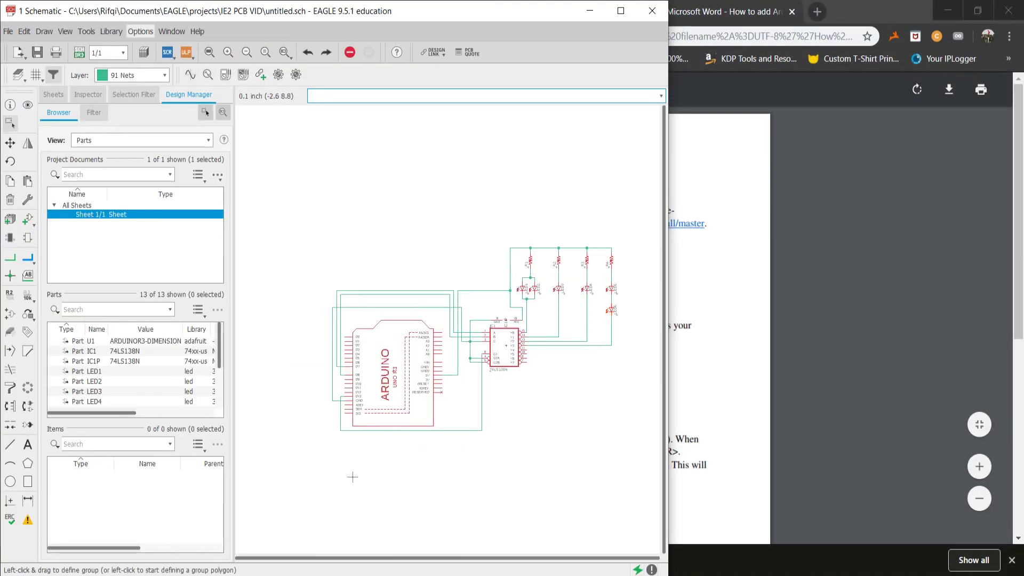
pyautogui.click(111, 32)
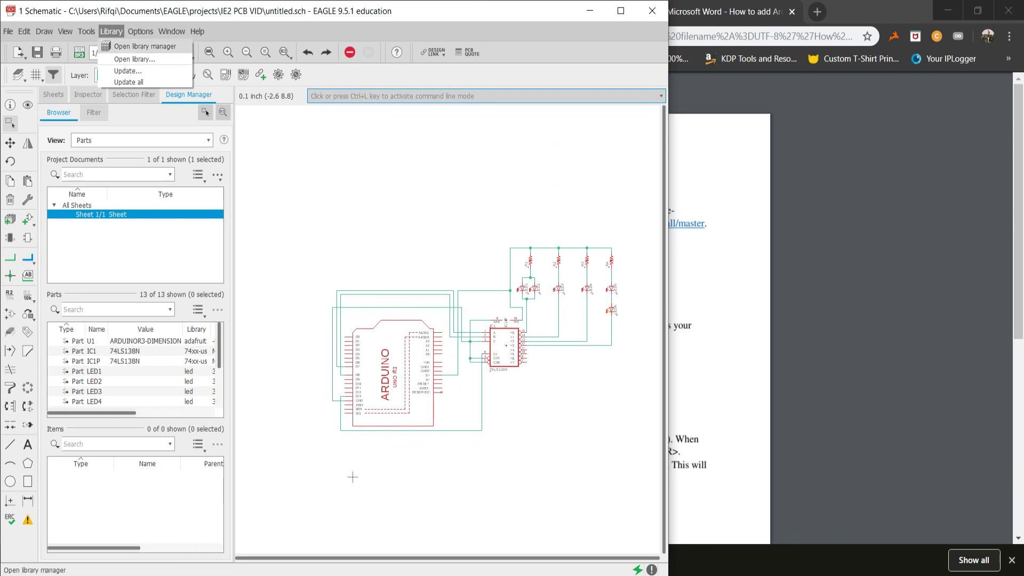
pyautogui.click(135, 59)
pyautogui.hotkey('alt', 'l')
pyautogui.press('Down')
pyautogui.press('Return')
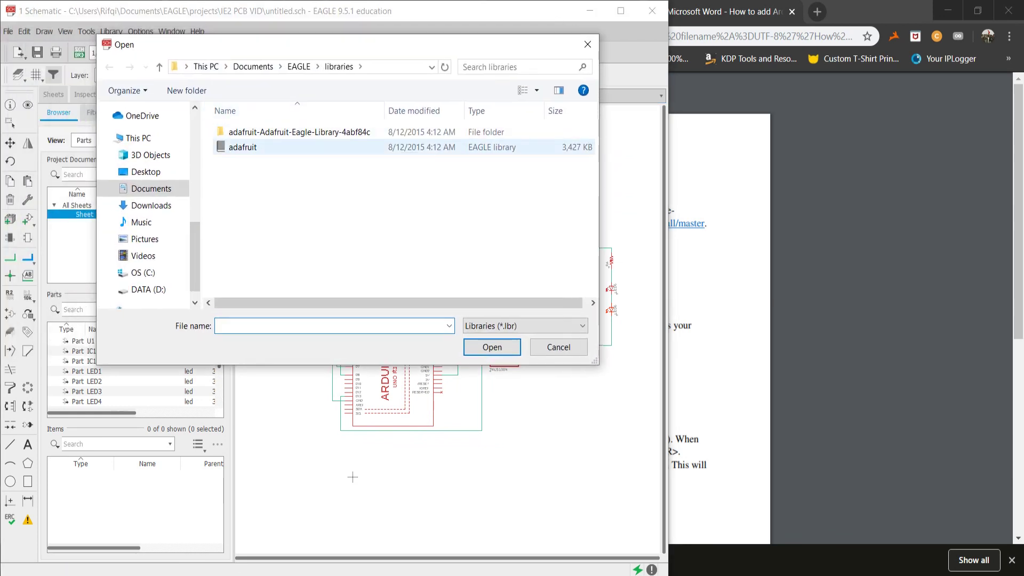
pyautogui.click(243, 147)
pyautogui.press('Return')
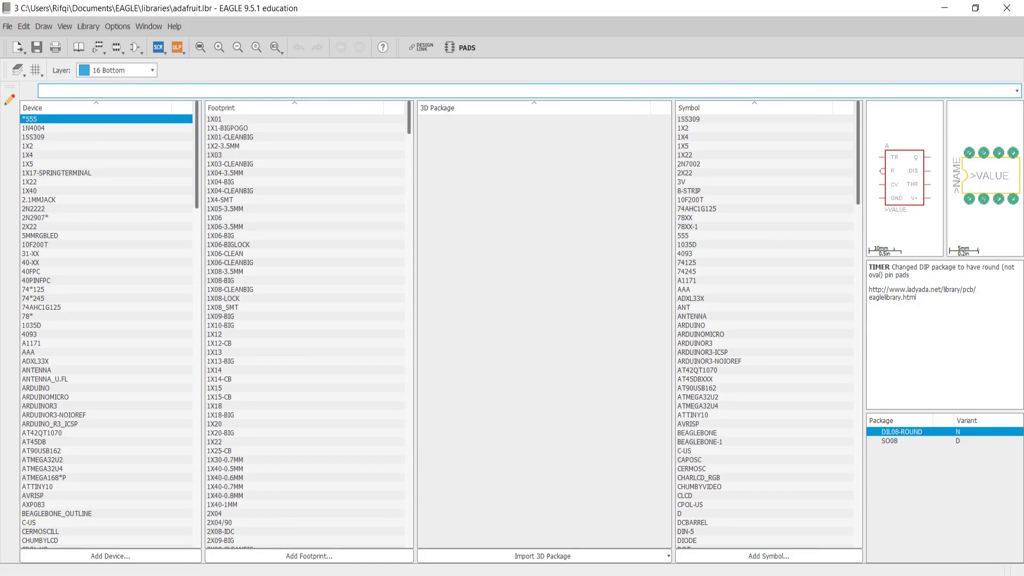
pyautogui.moveTo(449, 8); pyautogui.dragTo(446, 131)
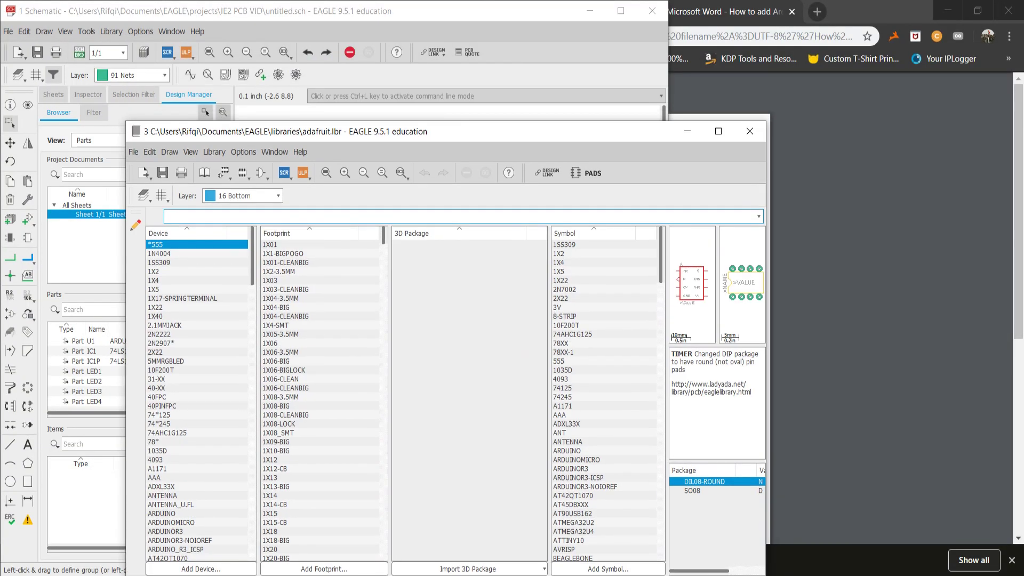
pyautogui.click(750, 131)
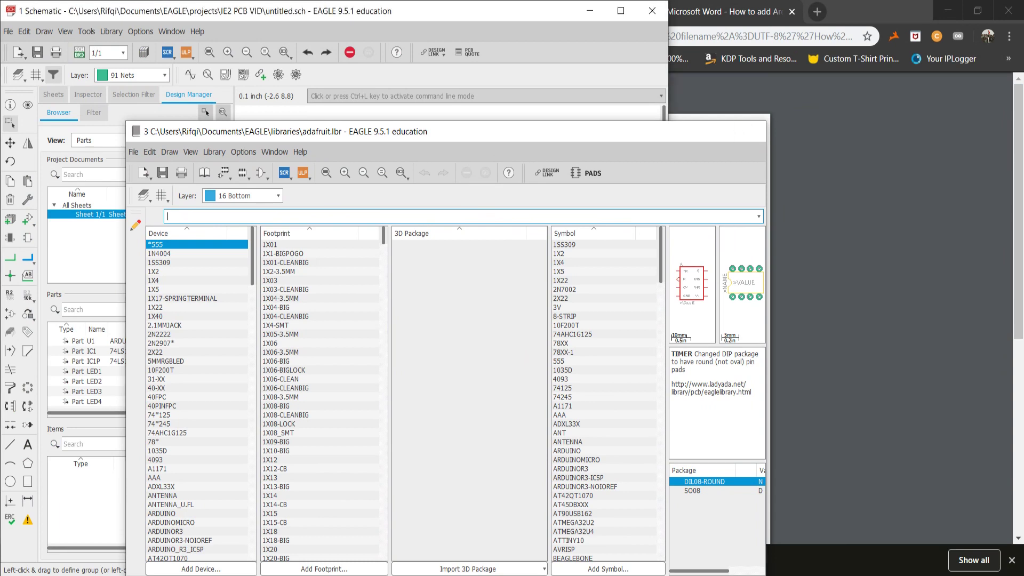
# Step: Open the Library Manager from the schematic and select the adafruit library among those in the design
pyautogui.click(111, 32)
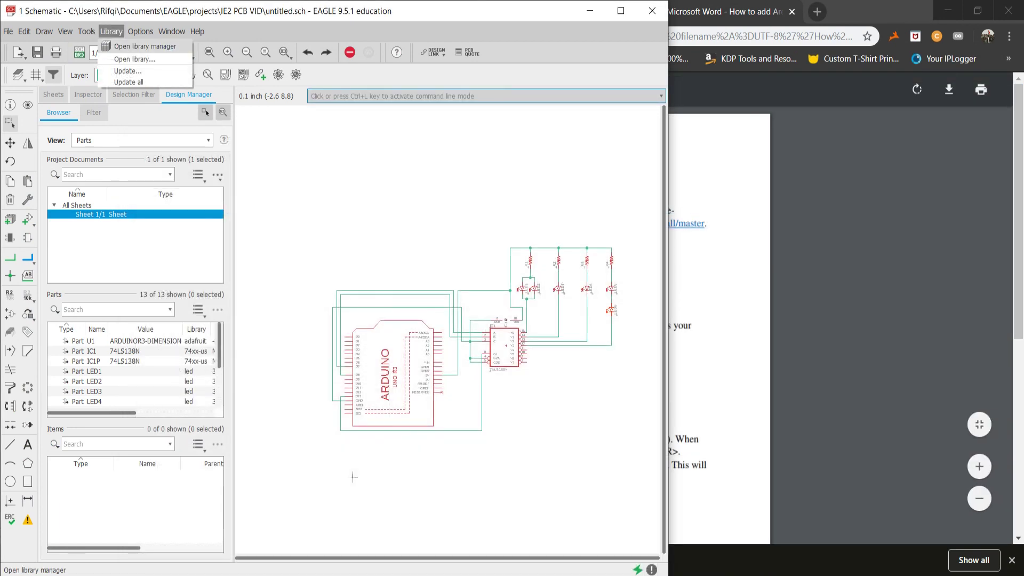
pyautogui.click(145, 46)
pyautogui.hotkey('alt', 'l')
pyautogui.press('Return')
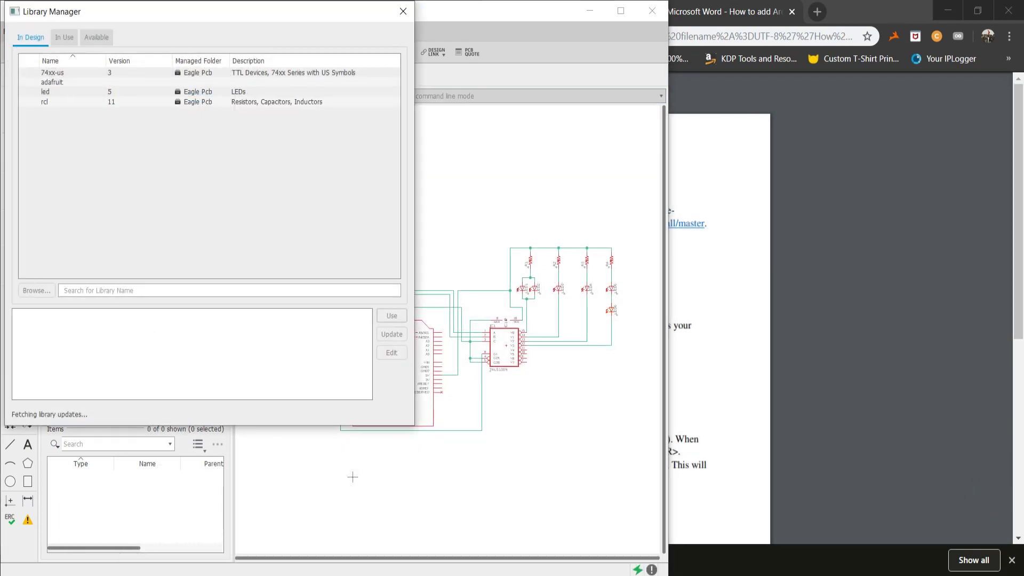
pyautogui.moveTo(208, 12); pyautogui.dragTo(390, 69)
pyautogui.click(233, 140)
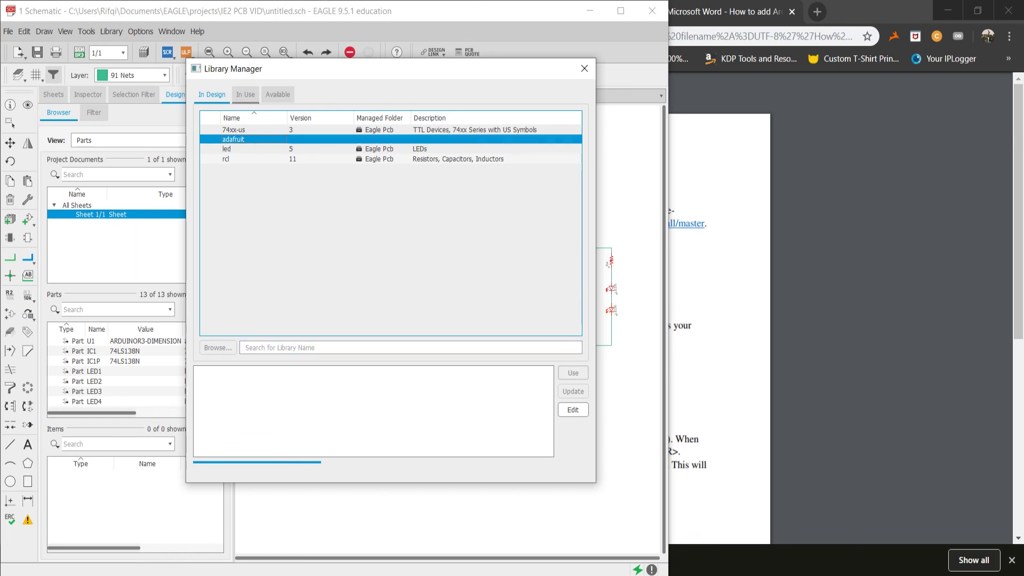
# Step: Check the adafruit library among the libraries in use, and close the Library Manager
pyautogui.click(246, 95)
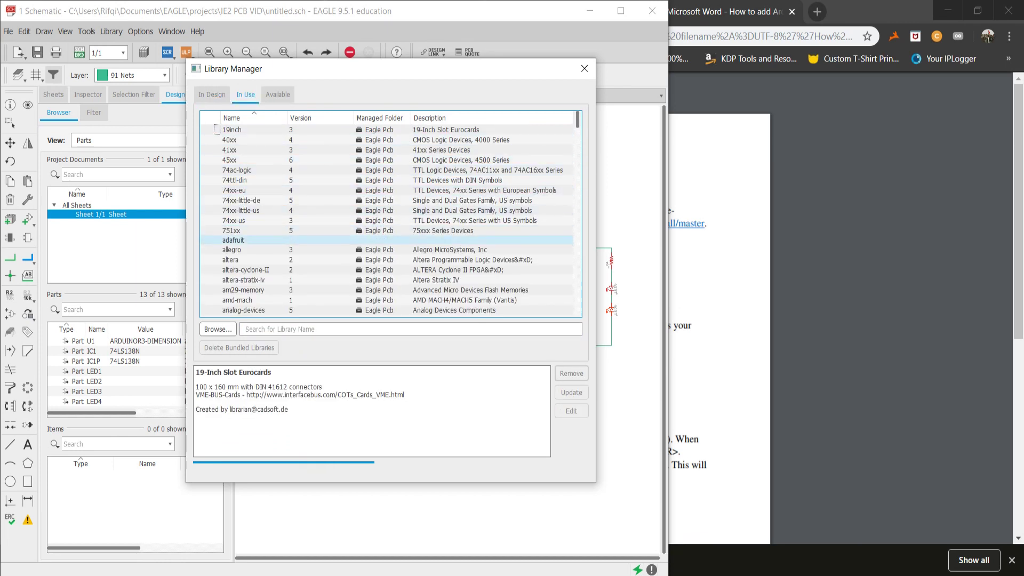
pyautogui.click(242, 240)
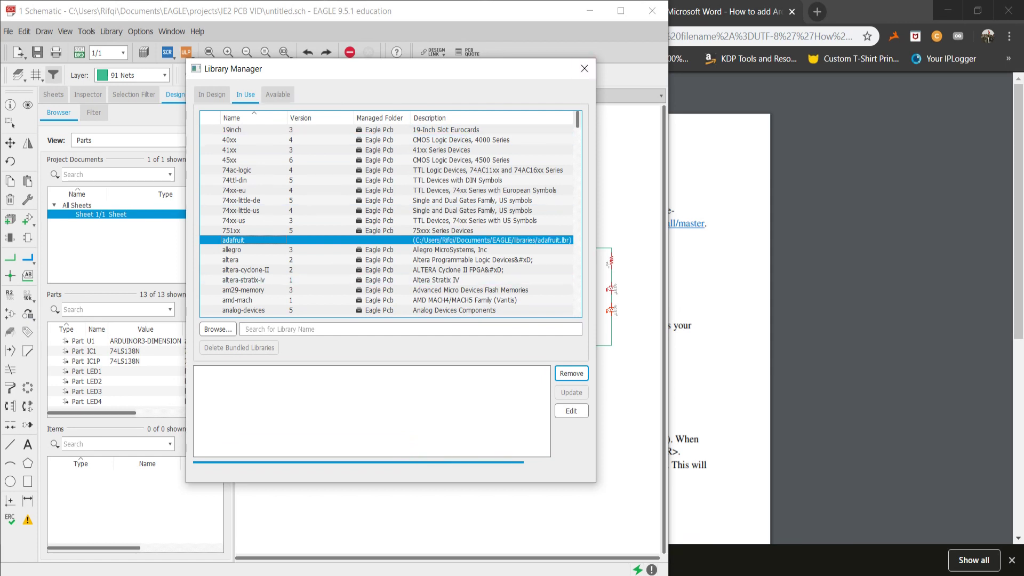
pyautogui.click(580, 69)
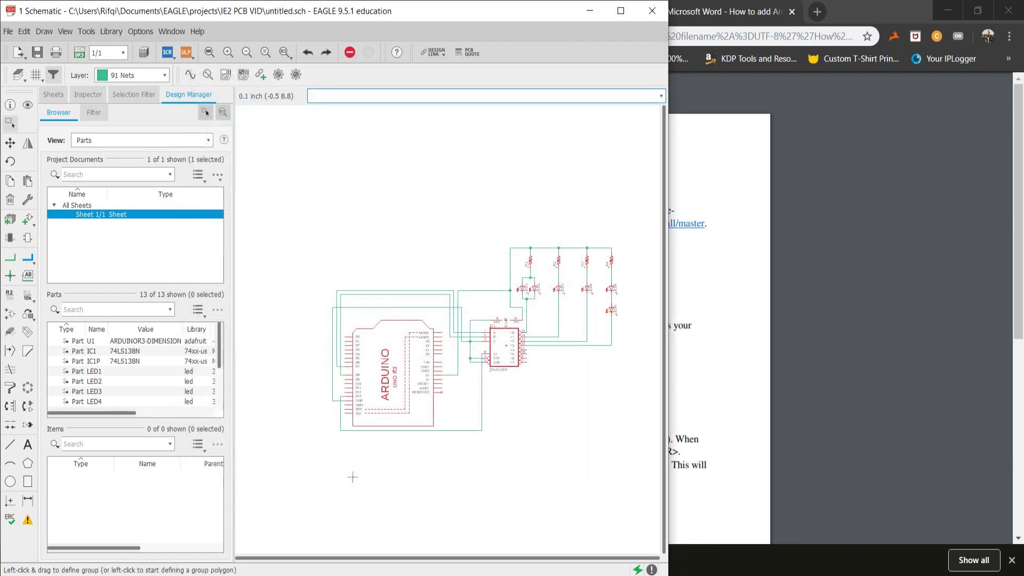
# Step: Start adding a part, search for "arduino", and expand the ARDUINOR3 device in the adafruit library
pyautogui.write('add')
pyautogui.press('Return')
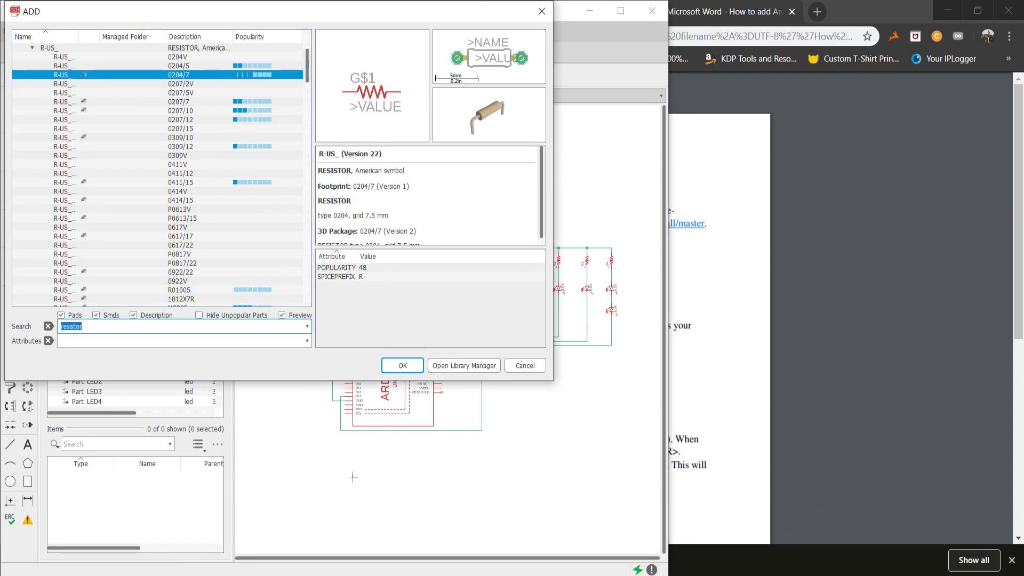
pyautogui.write('arduino')
pyautogui.press('Return')
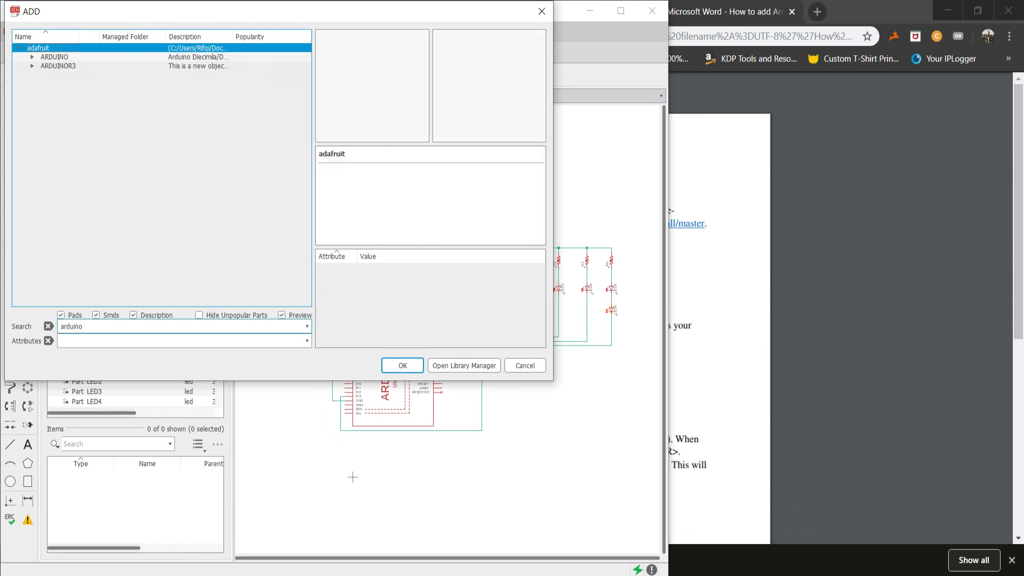
pyautogui.moveTo(137, 11); pyautogui.dragTo(436, 79)
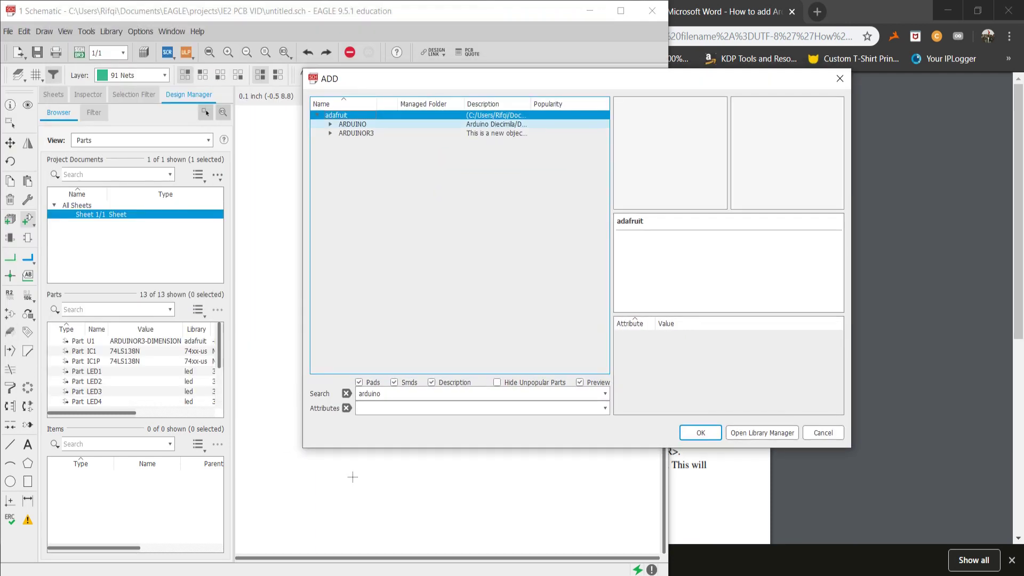
pyautogui.doubleClick(357, 134)
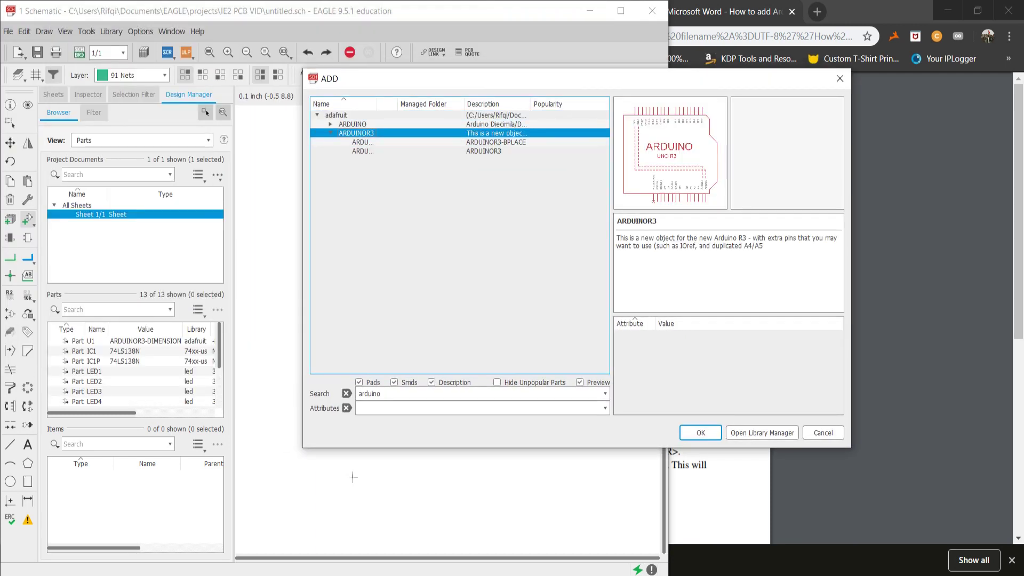
# Step: Compare the ARDUINOR3-BPLACE and ARDUINOR3 footprint variants in the preview, ending on the ARDUINOR3 variant
pyautogui.click(352, 124)
pyautogui.press('Down')
pyautogui.press('Down')
pyautogui.press('Down')
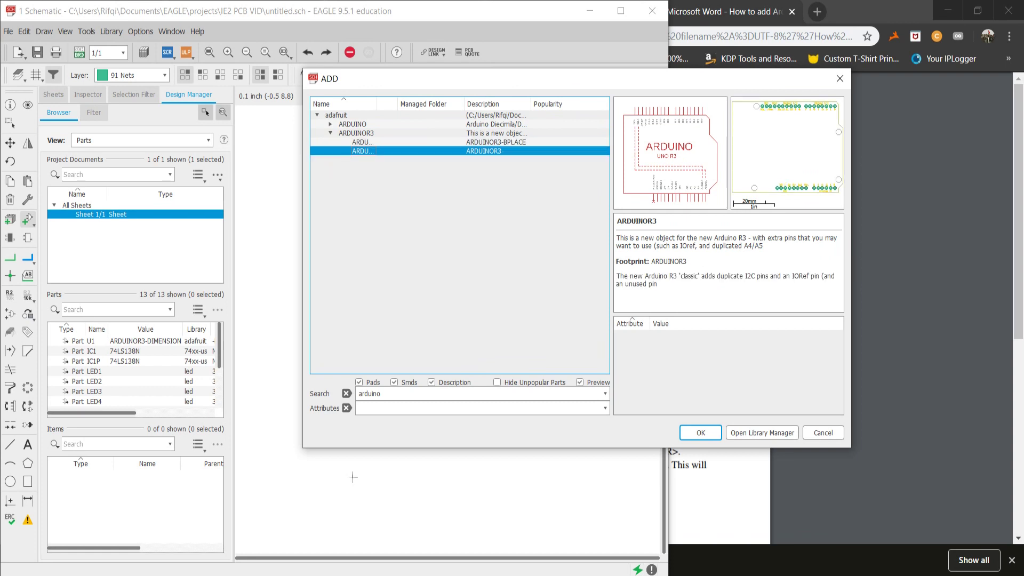
pyautogui.press('Up')
pyautogui.press('Down')
pyautogui.press('Up')
pyautogui.press('Up')
pyautogui.press('Down')
pyautogui.press('Down')
pyautogui.press('Up')
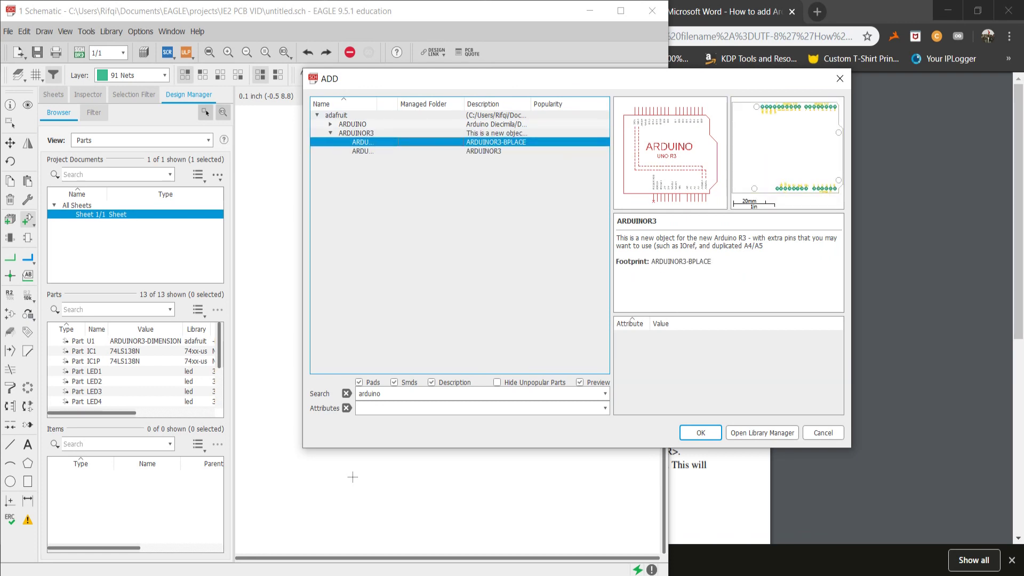
pyautogui.press('Down')
pyautogui.press('Up')
pyautogui.press('Down')
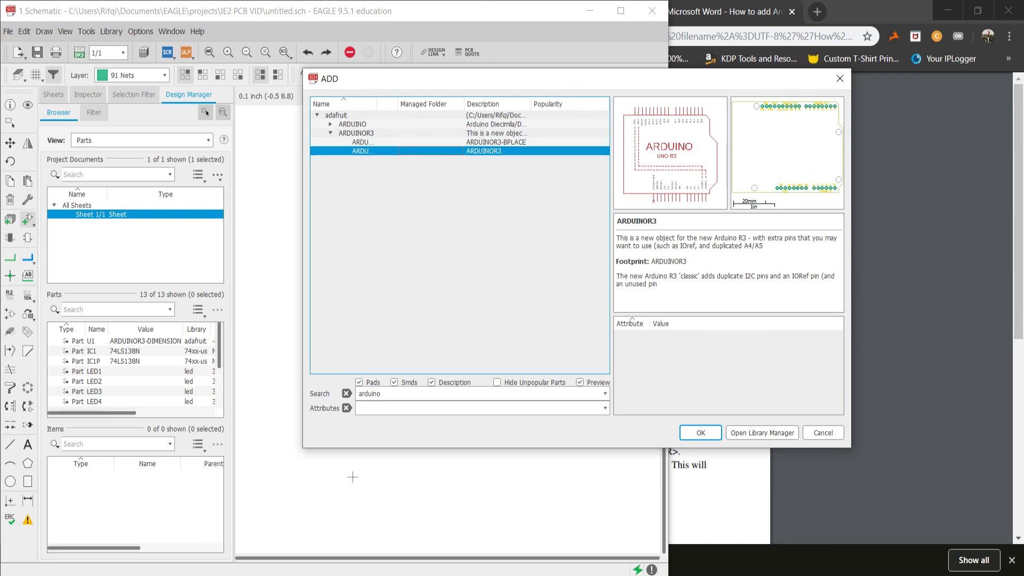
pyautogui.press('Up')
pyautogui.press('Down')
# Step: Place one ARDUINOR3 part in the empty area above the existing Arduino, and end the Add command
pyautogui.press('Return')
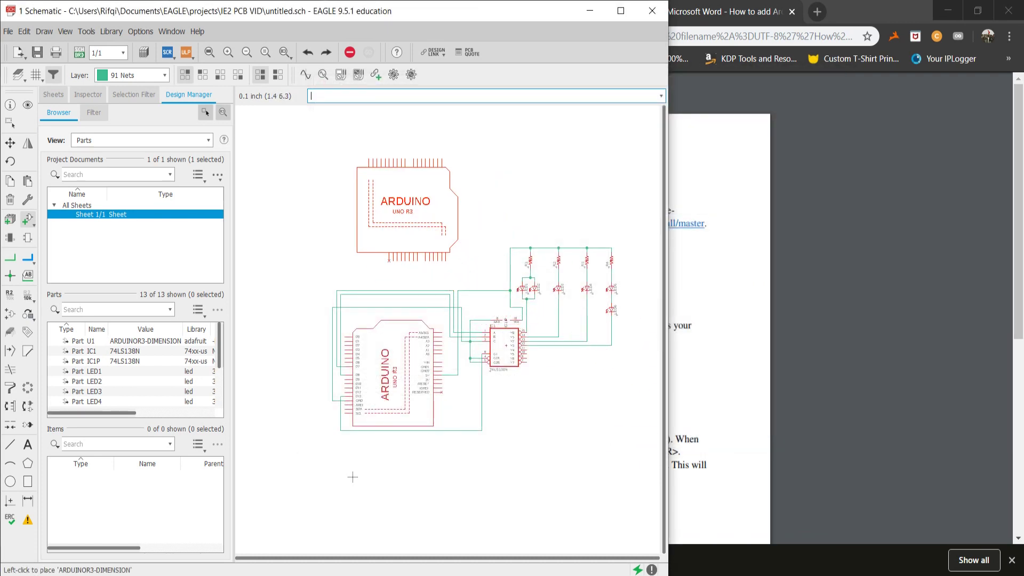
pyautogui.click(412, 208)
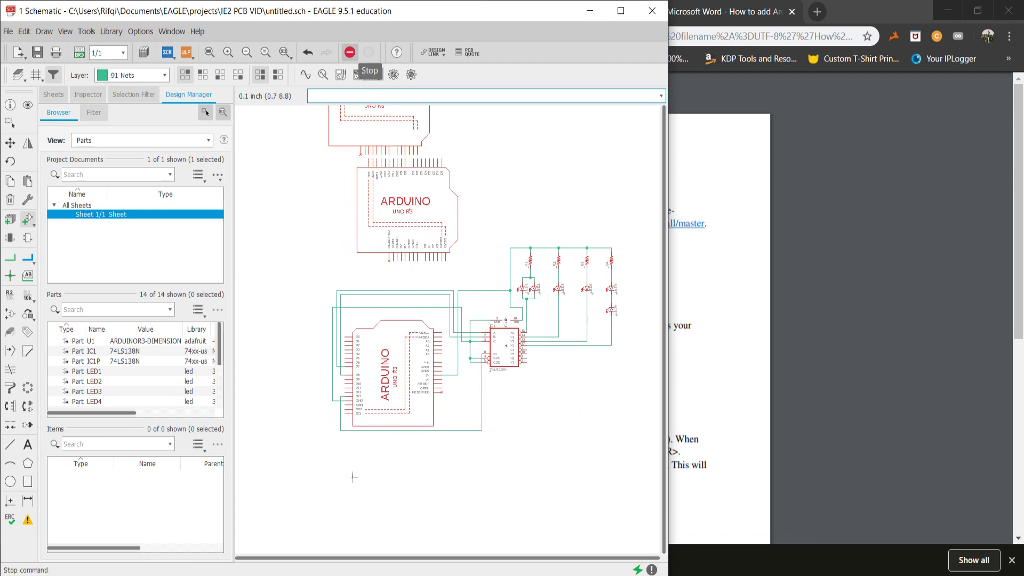
pyautogui.press('Escape')
pyautogui.moveTo(353, 476); pyautogui.dragTo(369, 550, button='middle')
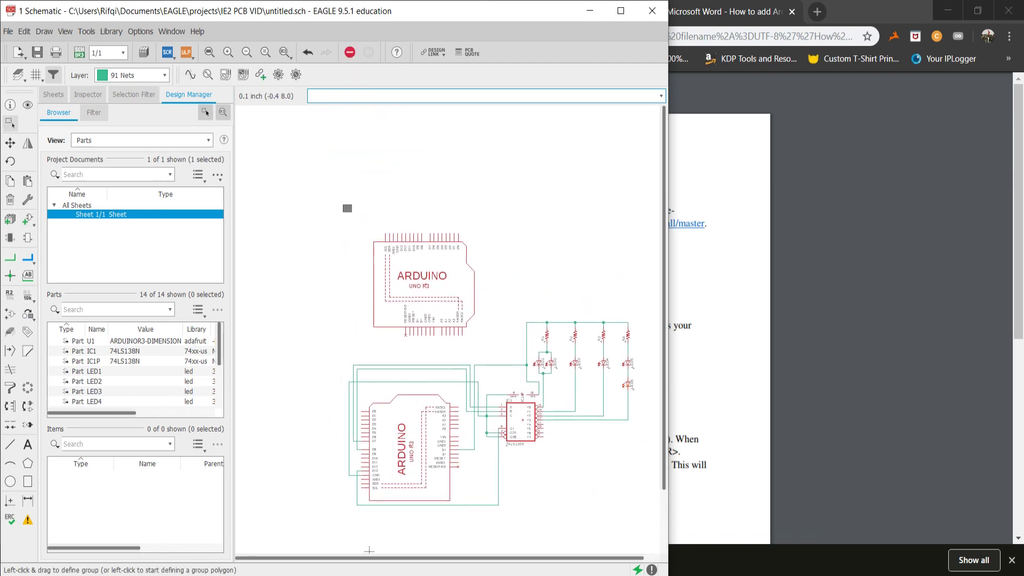
# Step: Select the newly placed Arduino UNO R3 symbol by its origin cross
pyautogui.moveTo(347, 208); pyautogui.dragTo(500, 344)
pyautogui.click(369, 550)
pyautogui.scroll(5, 464, 283)
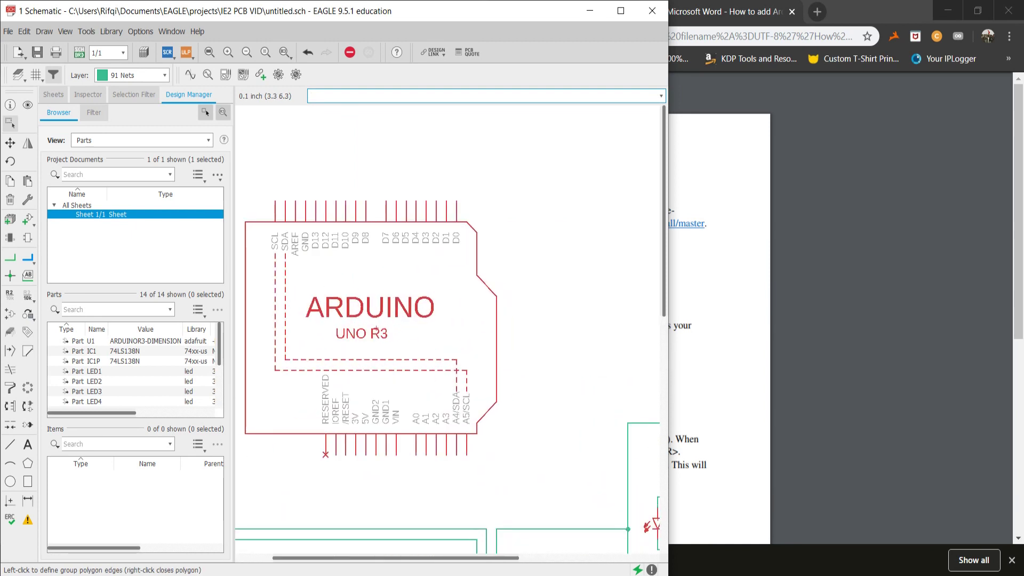
pyautogui.moveTo(464, 283); pyautogui.dragTo(525, 282, button='middle')
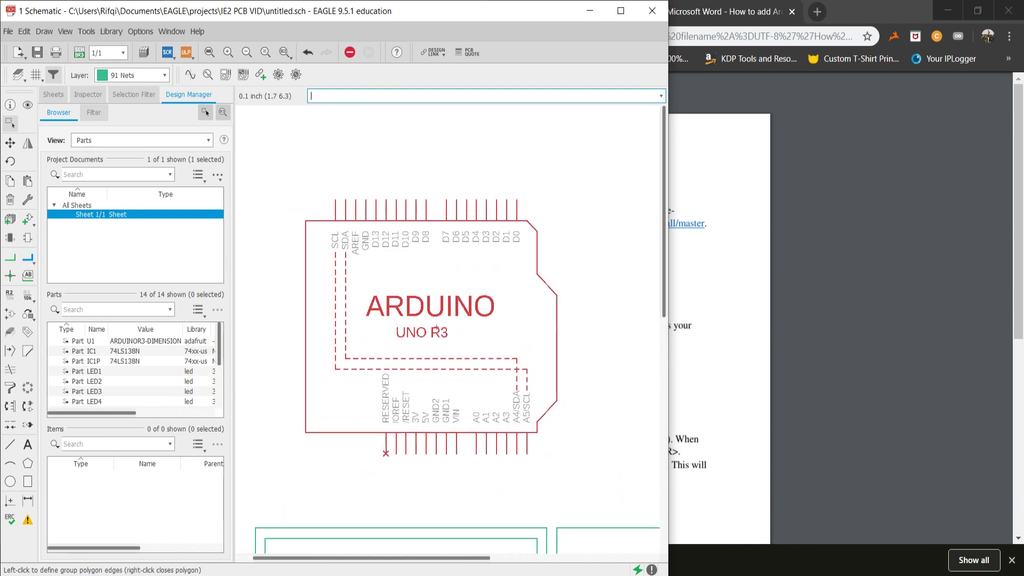
pyautogui.scroll(18, 434, 327)
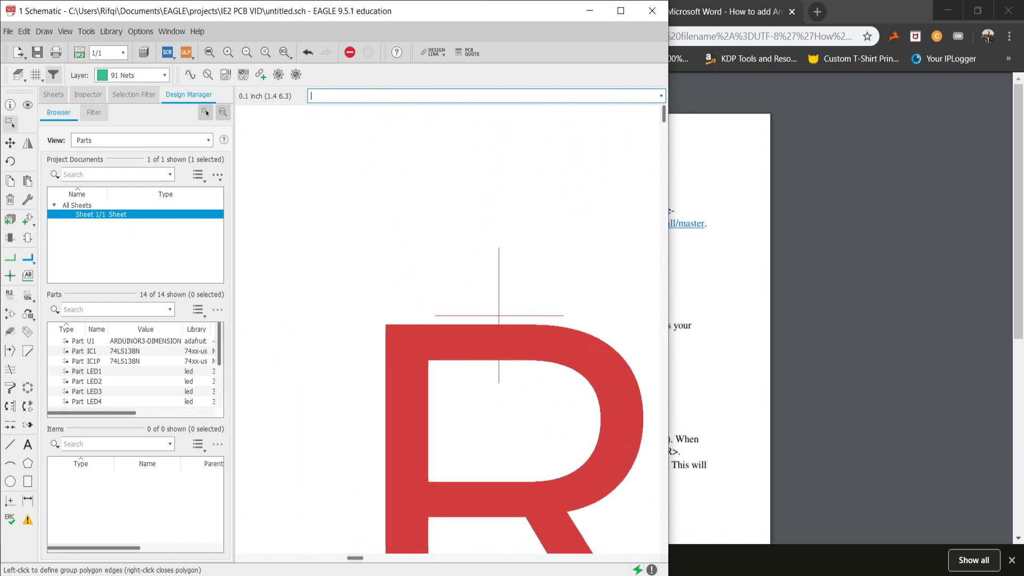
pyautogui.rightClick(433, 327)
pyautogui.click(434, 327)
pyautogui.click(434, 327)
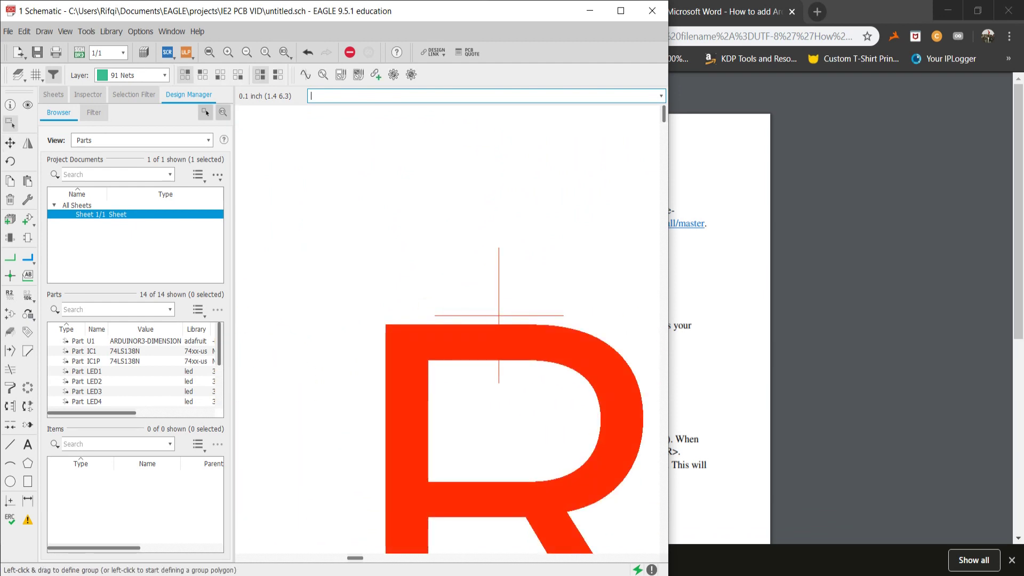
pyautogui.click(434, 327)
pyautogui.press('Escape')
pyautogui.scroll(-6, 499, 315)
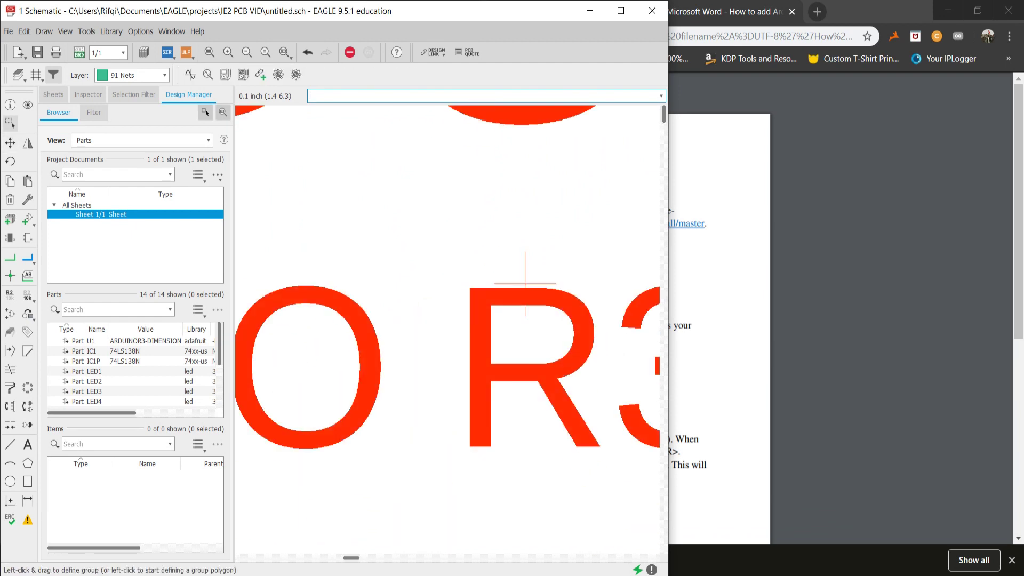
# Step: Rotate the new Arduino symbol 90 degrees to match the existing one and set it down above the circuit
pyautogui.click(528, 247)
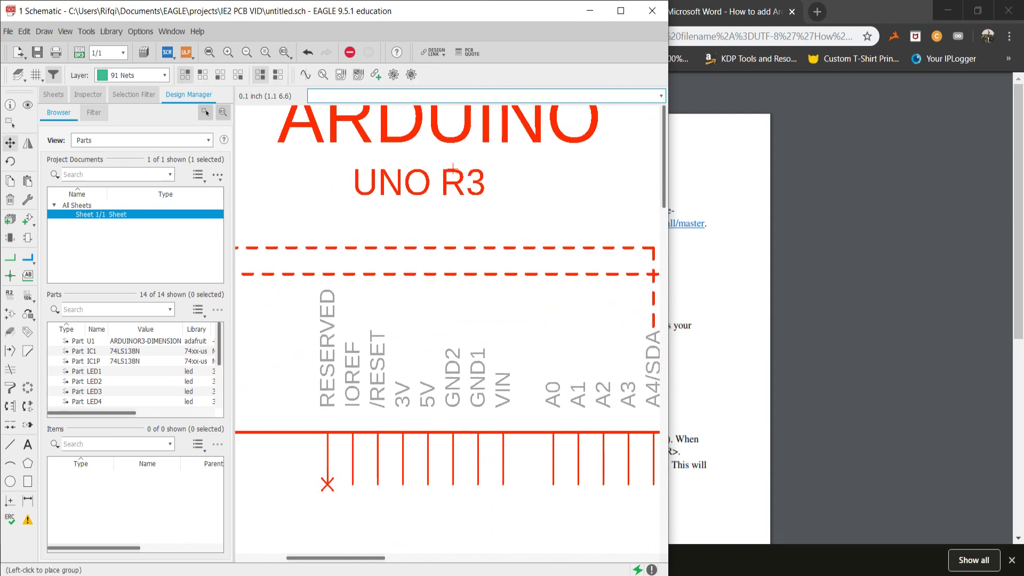
pyautogui.scroll(-6, 443, 213)
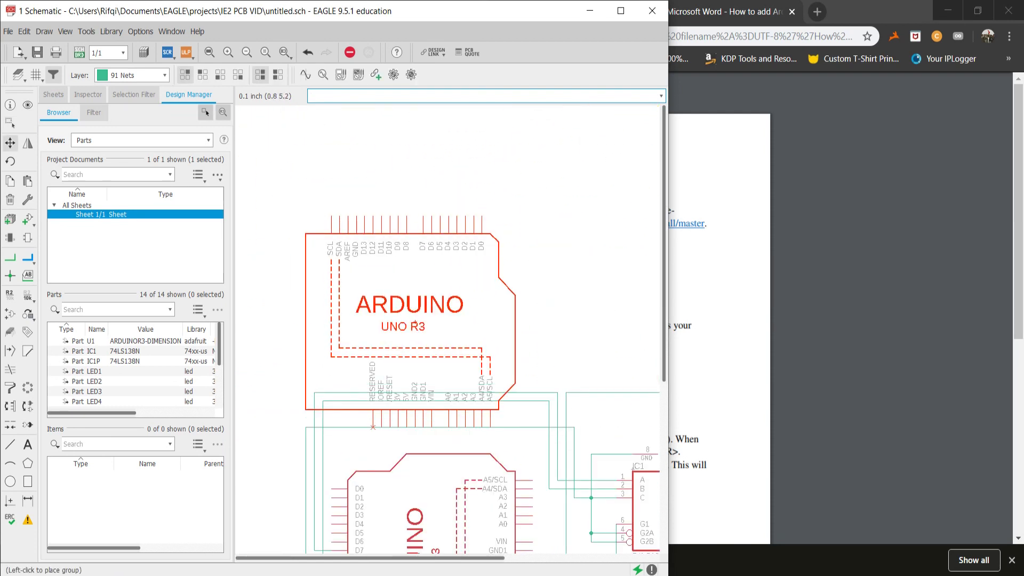
pyautogui.rightClick(411, 234)
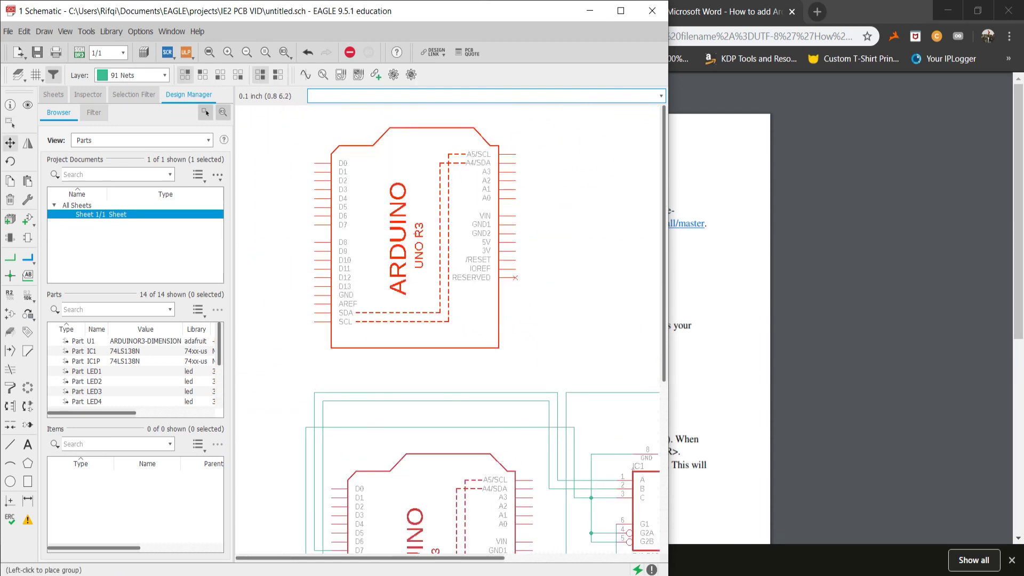
pyautogui.click(498, 262)
pyautogui.scroll(-3, 498, 261)
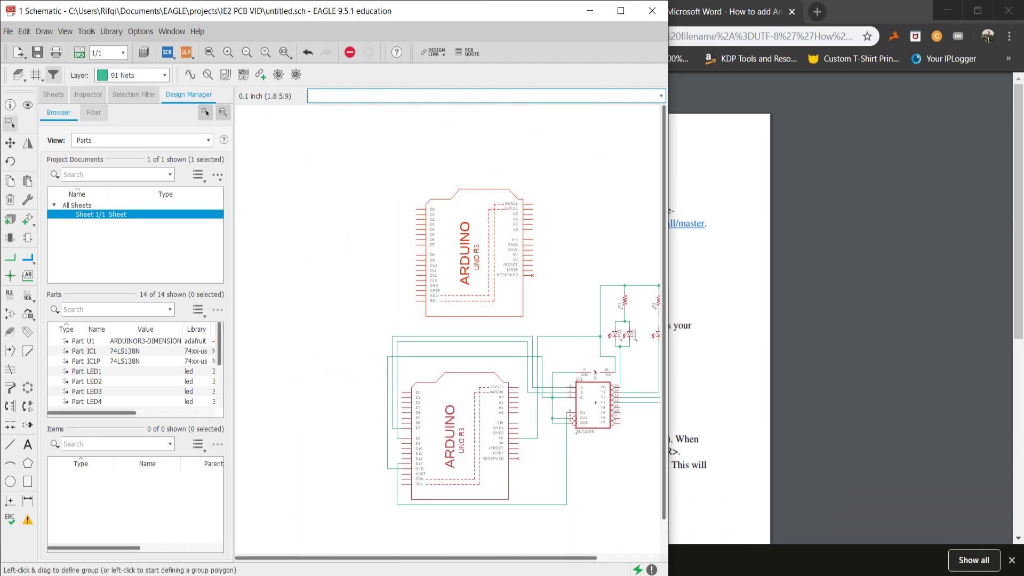
pyautogui.scroll(-3, 435, 469)
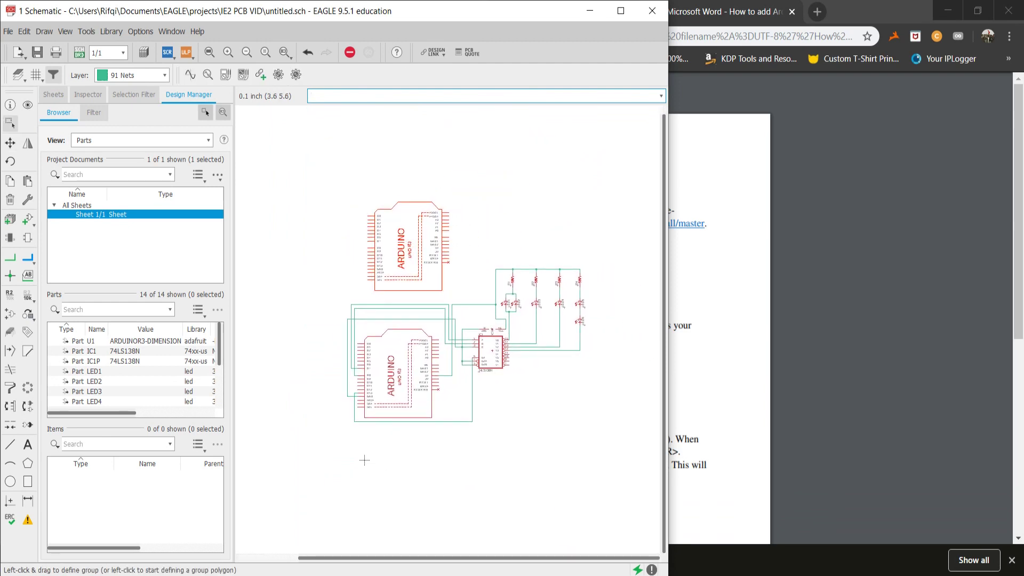
pyautogui.scroll(1, 365, 460)
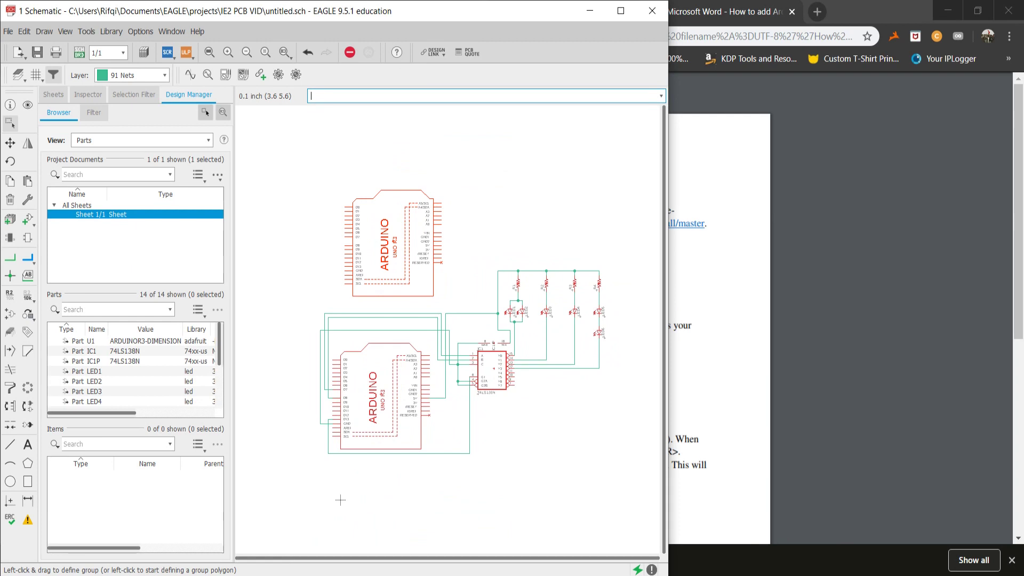